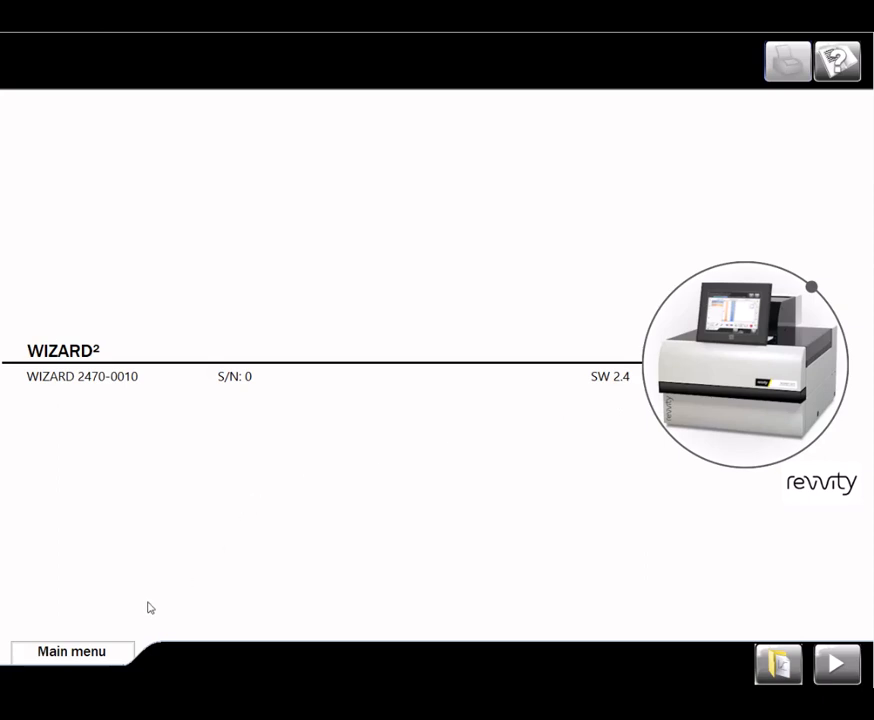
# - Create a new protocol named Example and set MyAssays Desktop Protocol as the program to run after the assay
pyautogui.click(89, 652)
pyautogui.click(170, 453)
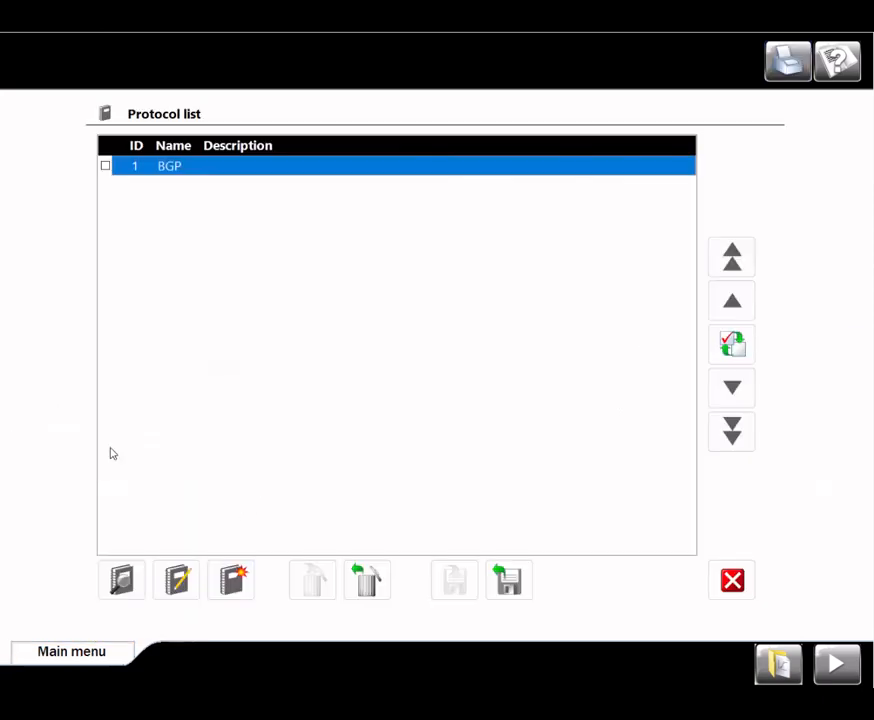
pyautogui.click(232, 580)
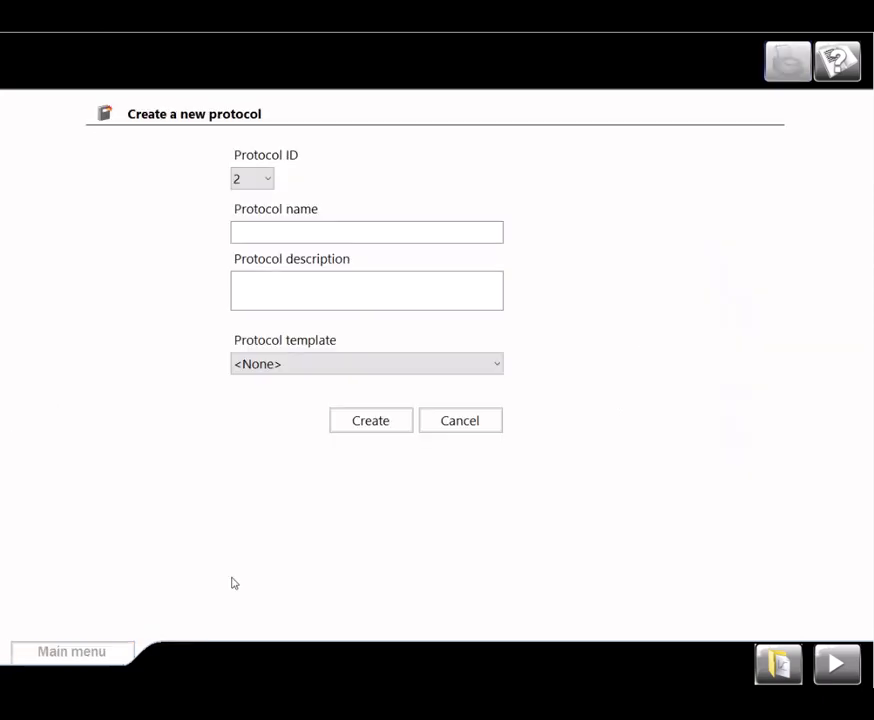
pyautogui.click(331, 237)
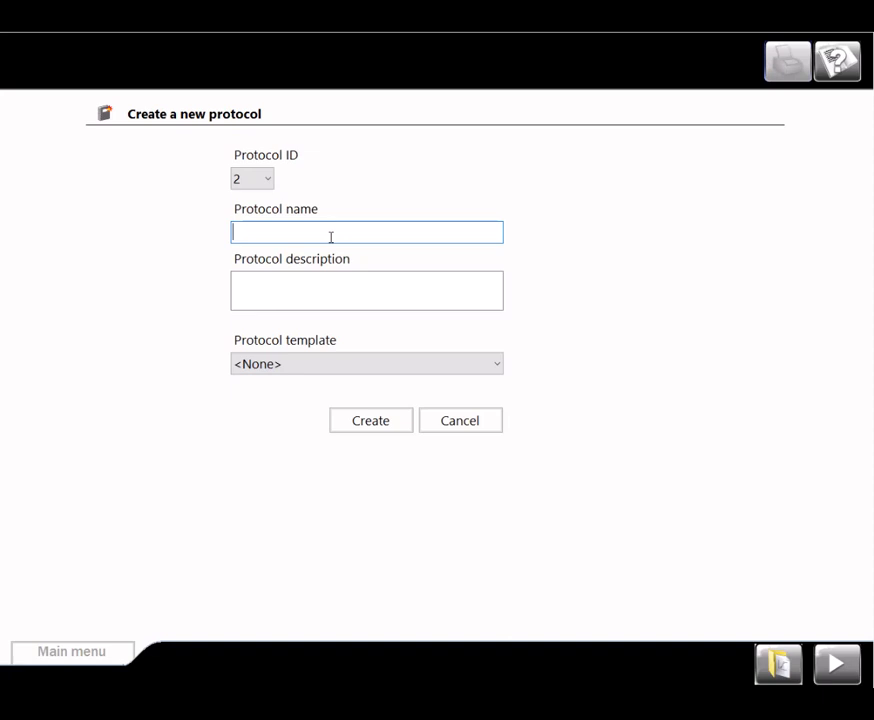
pyautogui.write('Example')
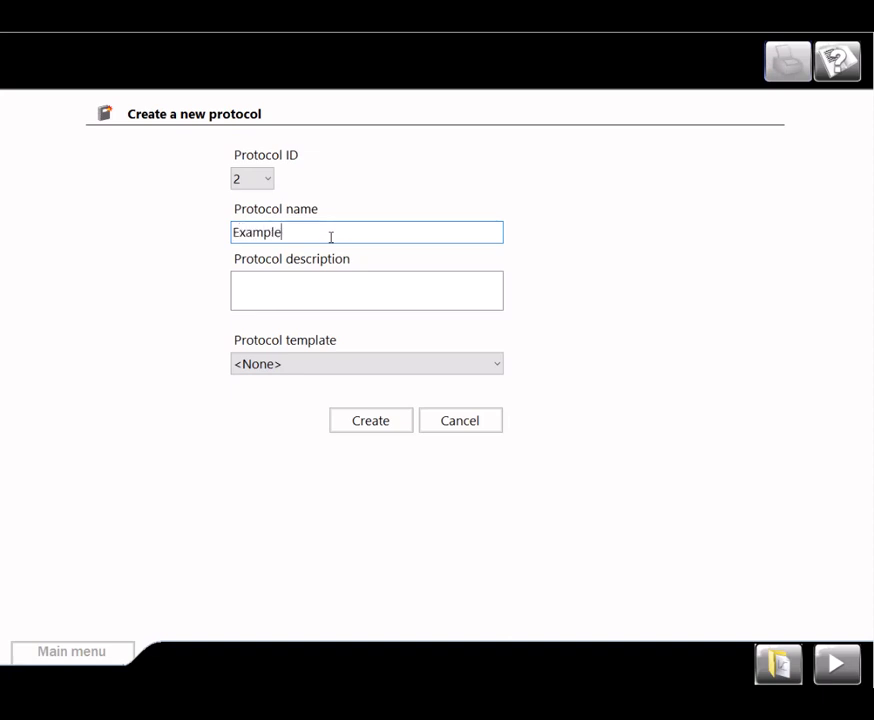
pyautogui.click(371, 420)
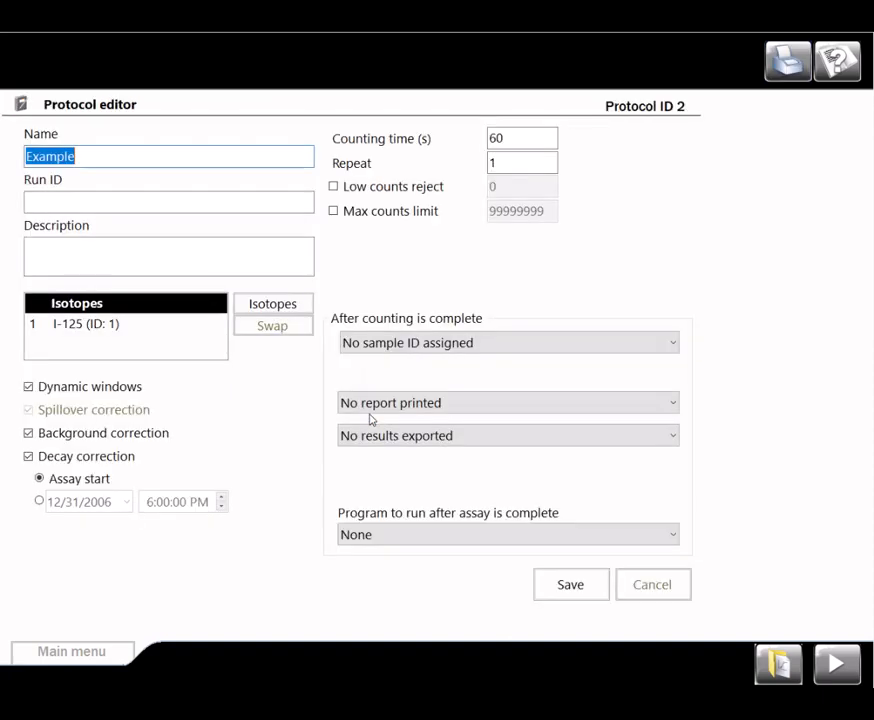
pyautogui.click(476, 535)
pyautogui.click(466, 592)
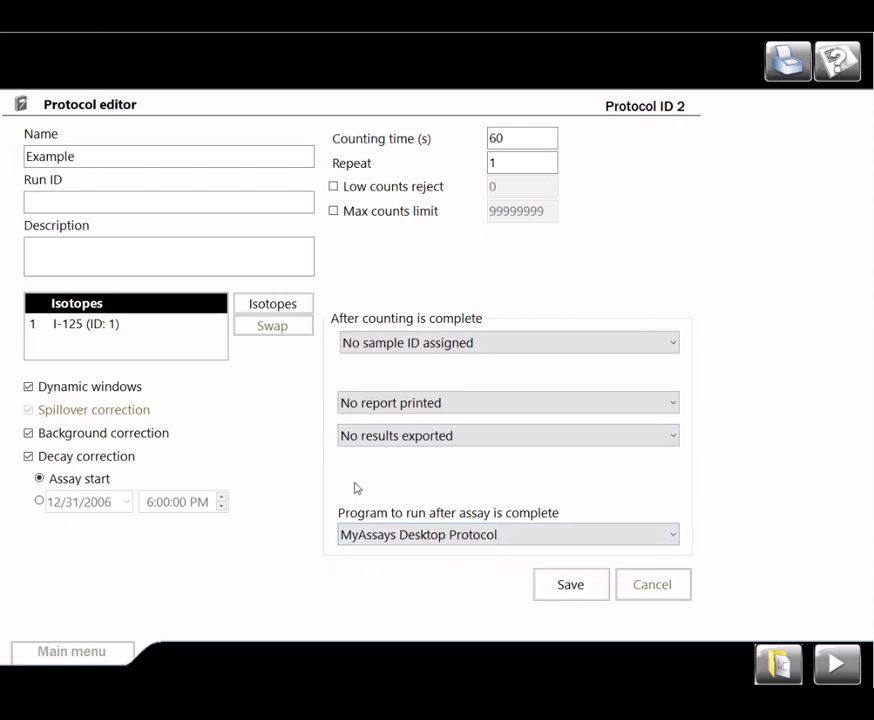
# - Replace isotope I-125 with I-129 in the Example protocol and save the protocol
pyautogui.click(280, 305)
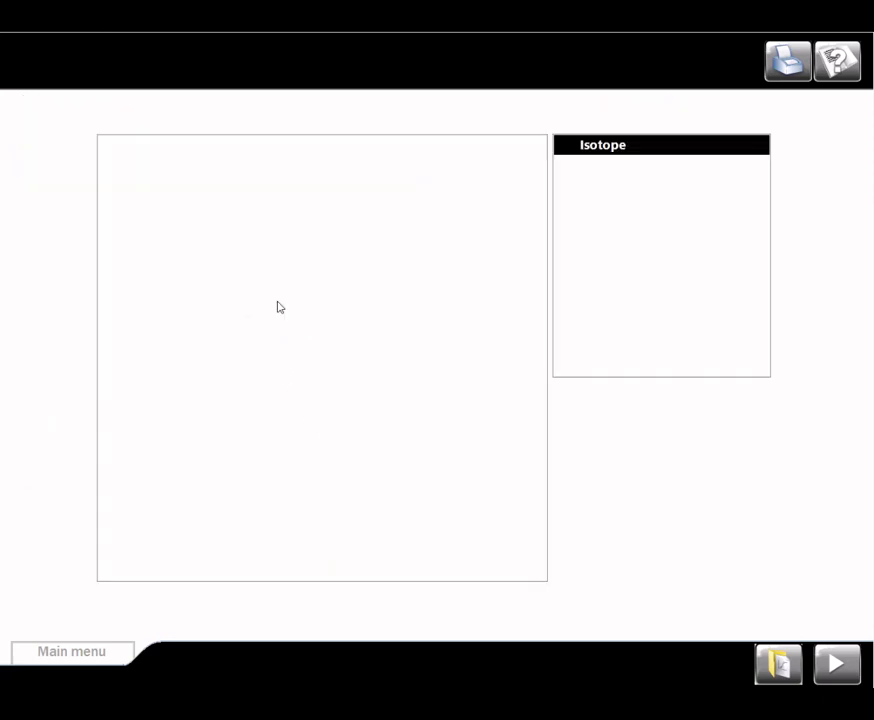
pyautogui.click(644, 165)
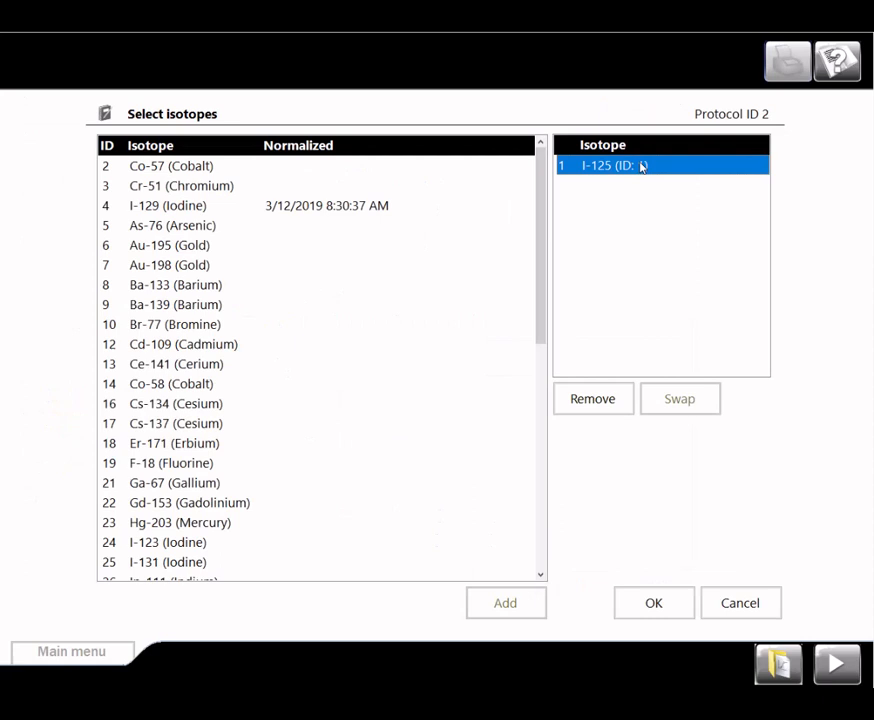
pyautogui.click(614, 394)
pyautogui.click(368, 228)
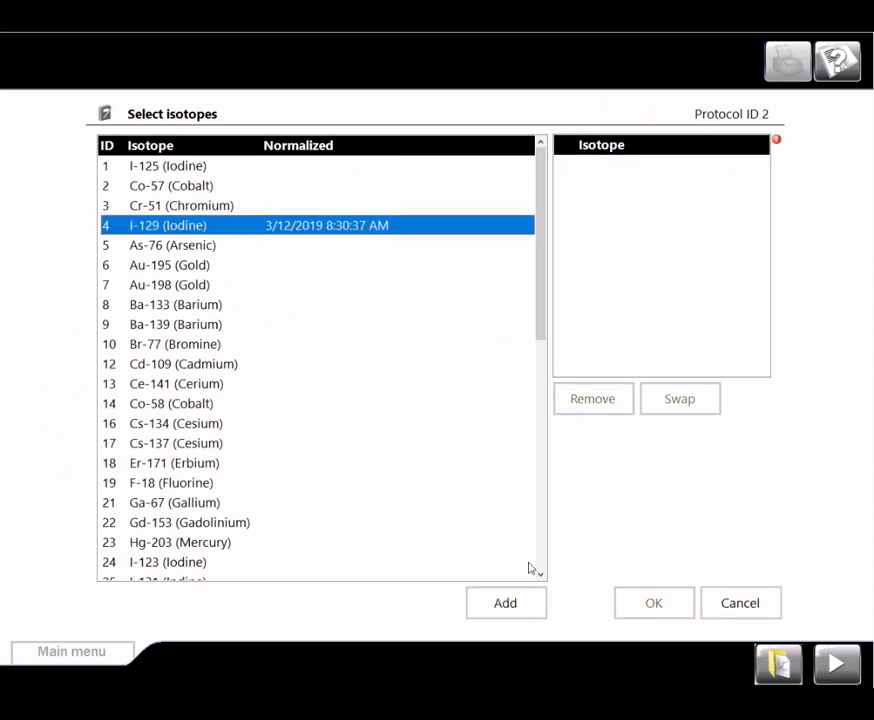
pyautogui.click(516, 613)
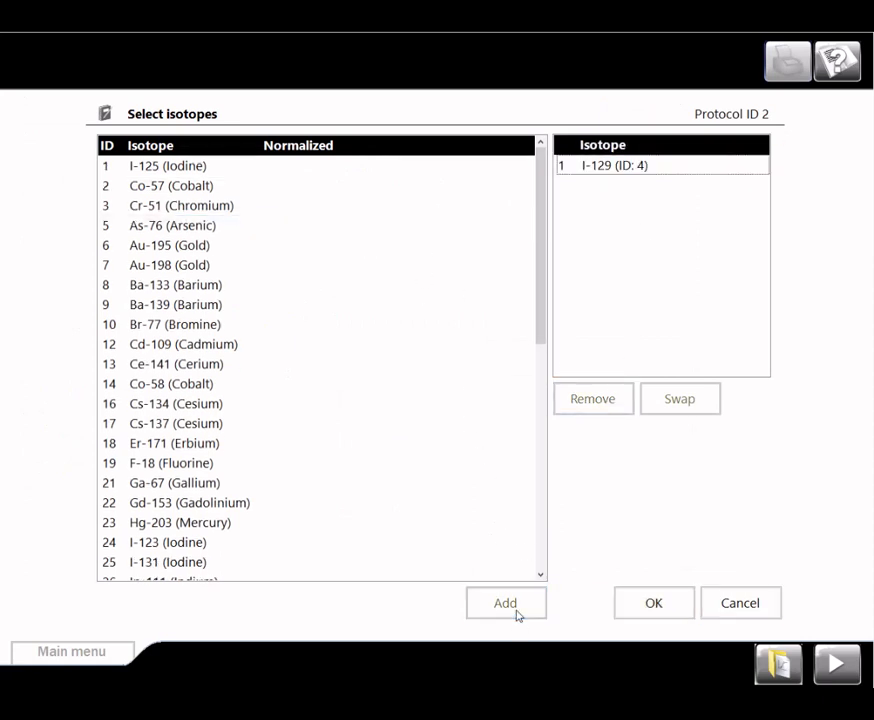
pyautogui.click(650, 604)
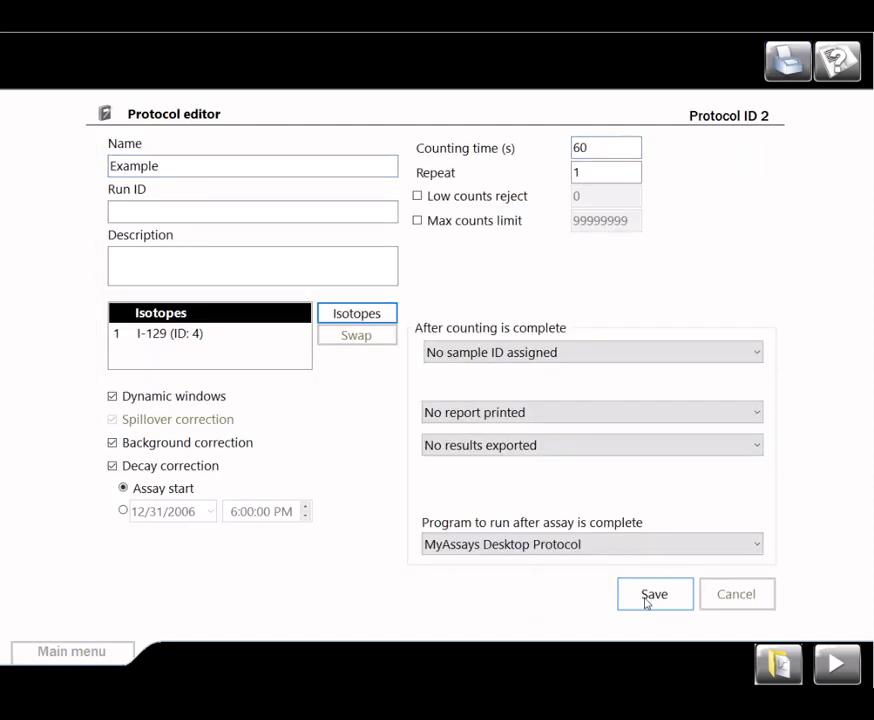
pyautogui.click(647, 600)
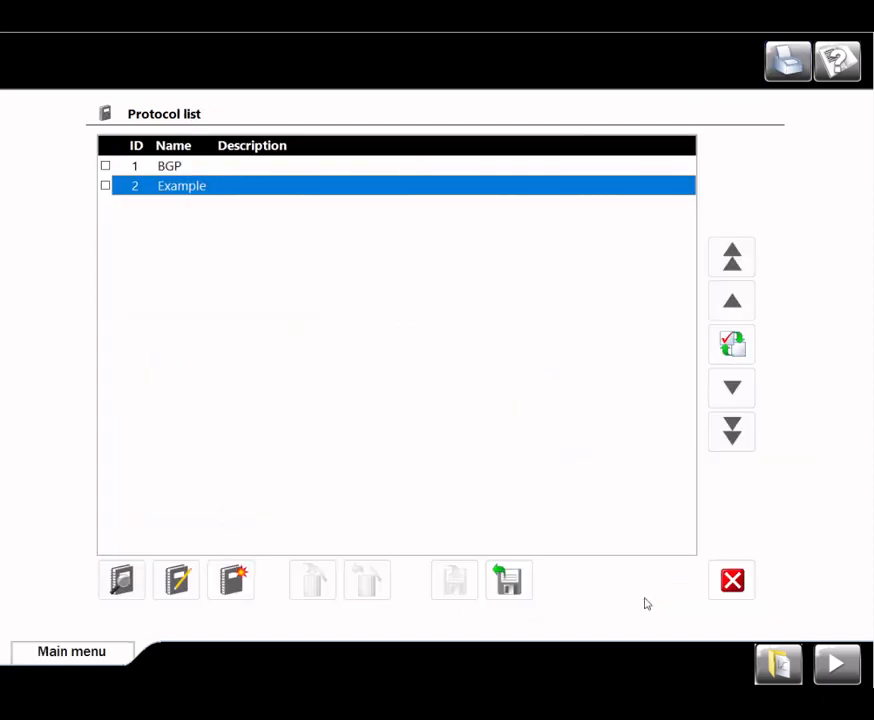
pyautogui.click(735, 585)
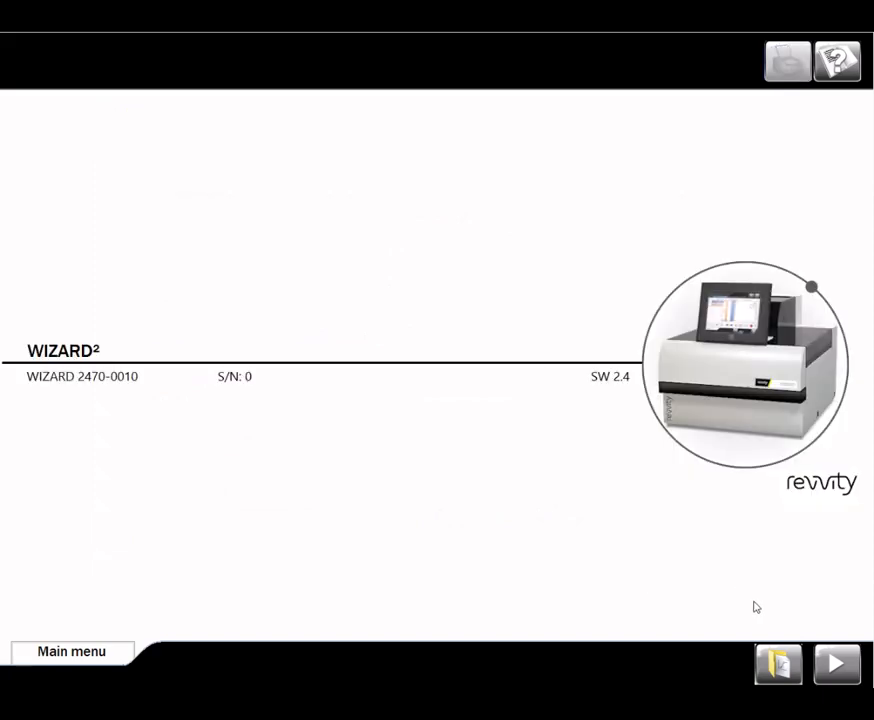
# - Start the run and import its measurements with the WIZARD² (CPM) script, reviewing the imported metadata
pyautogui.click(836, 664)
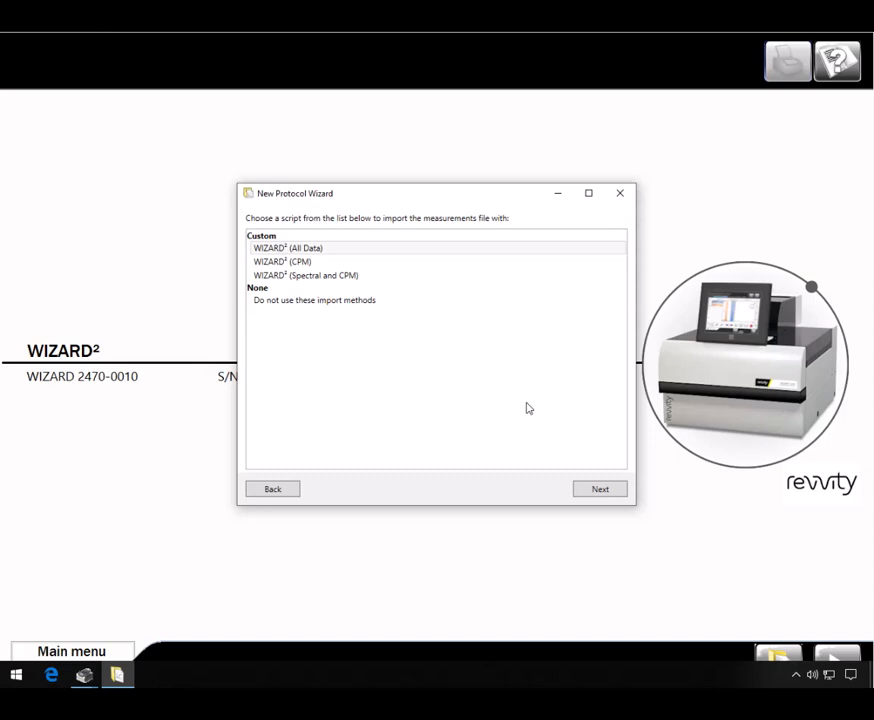
pyautogui.click(415, 261)
pyautogui.click(615, 491)
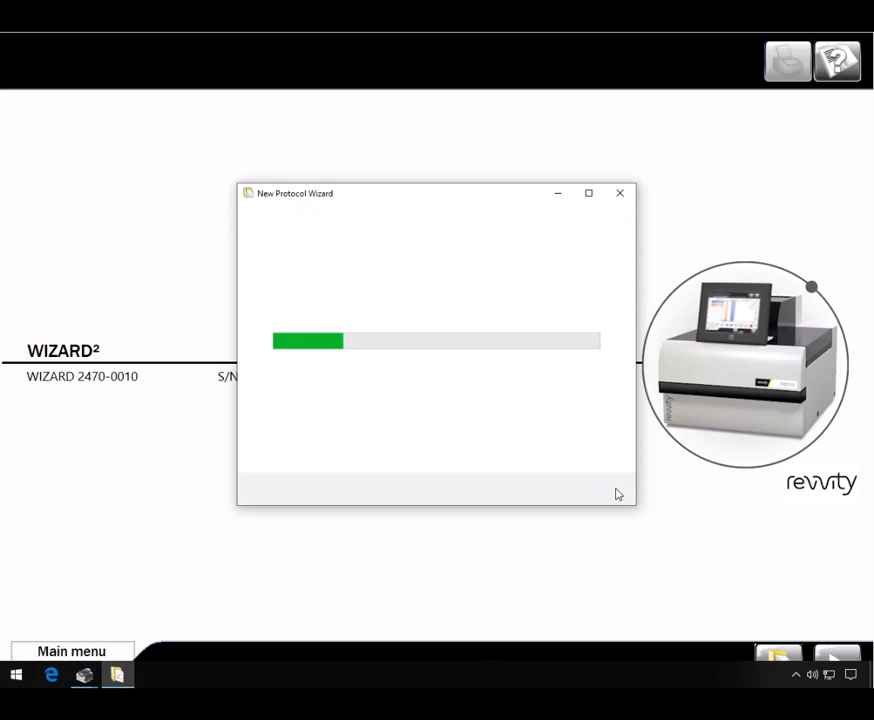
pyautogui.click(348, 226)
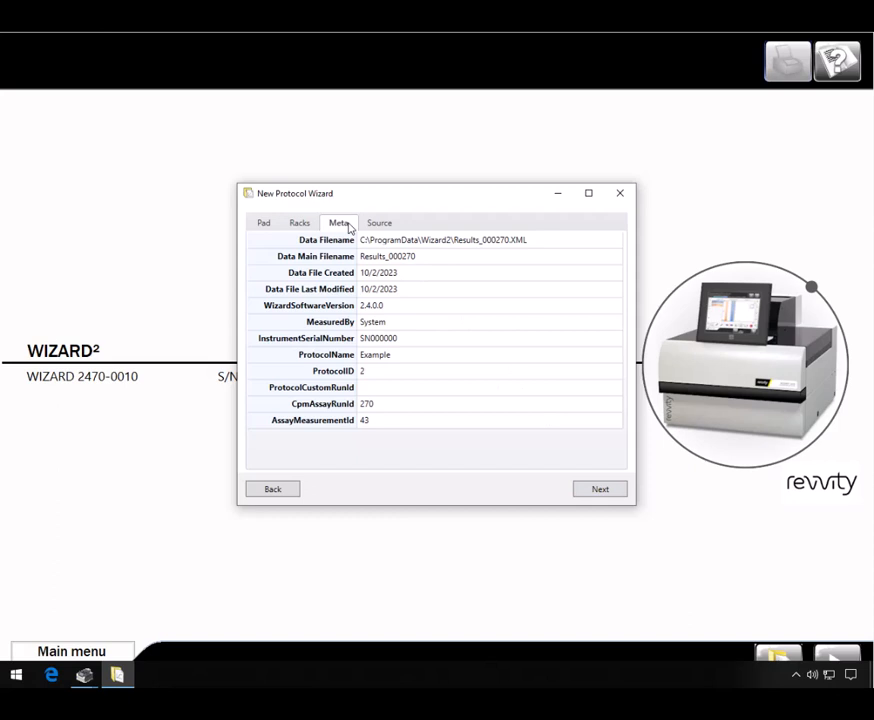
pyautogui.click(600, 489)
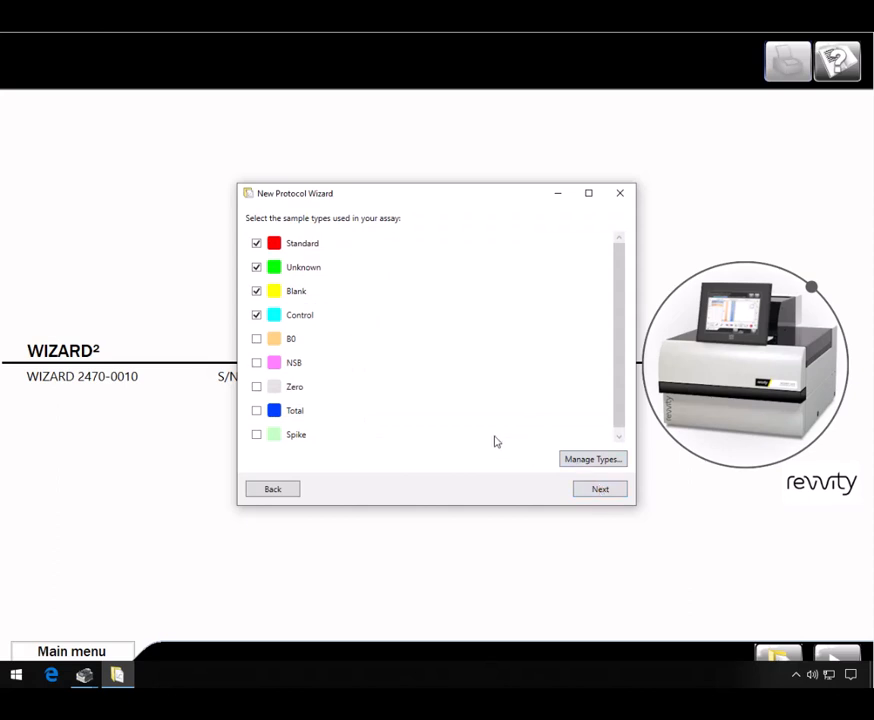
# - Exclude the Standard, Blank and Control sample types so that only Unknown is used in the assay
pyautogui.click(310, 243)
pyautogui.click(306, 292)
pyautogui.click(308, 318)
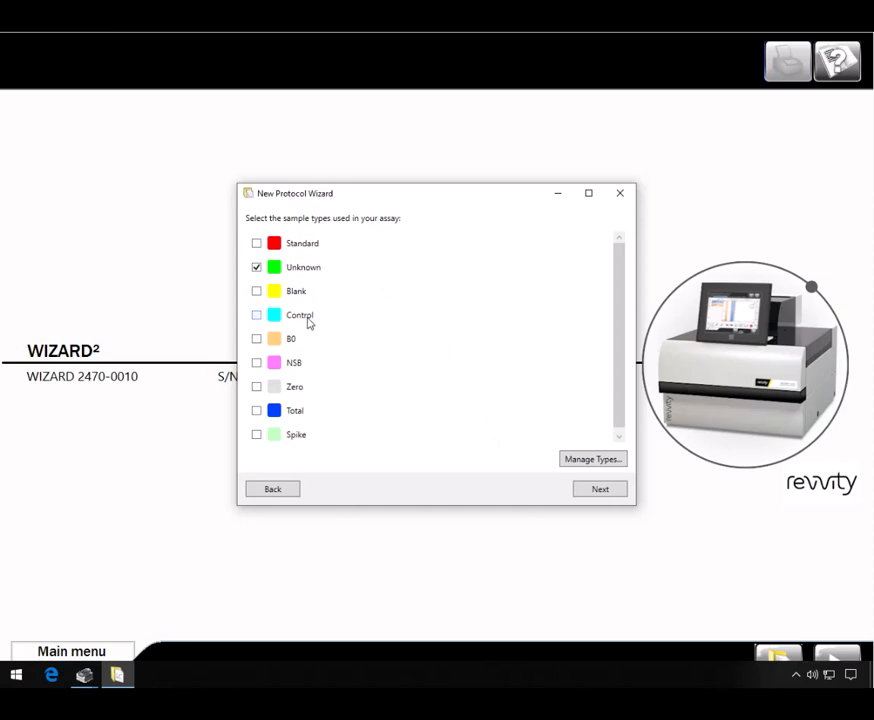
pyautogui.click(600, 489)
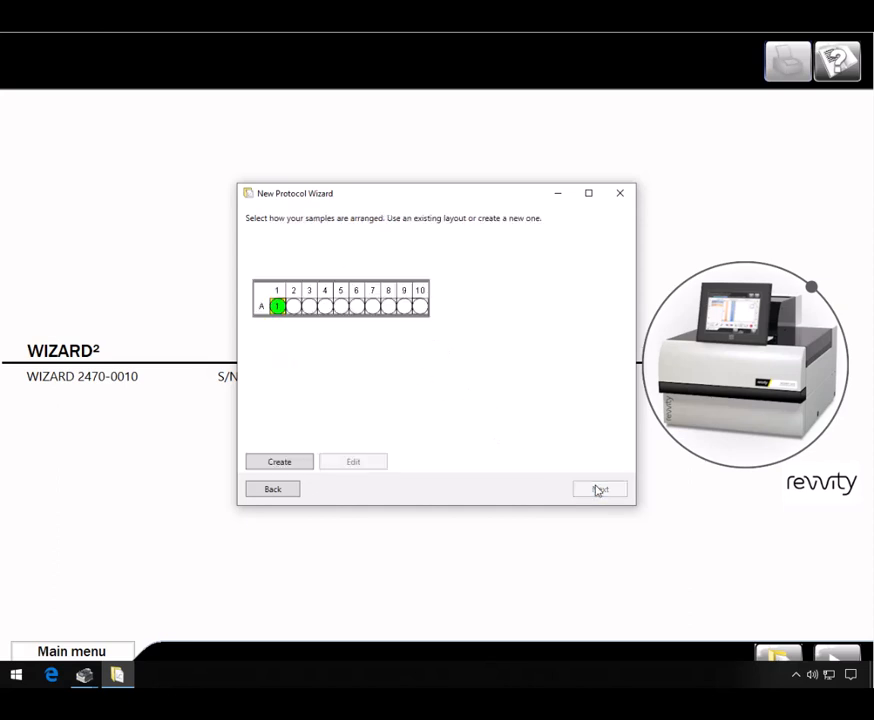
# - Use the existing ten-position rack layout for the samples and accept the measurement and layout review
pyautogui.click(386, 306)
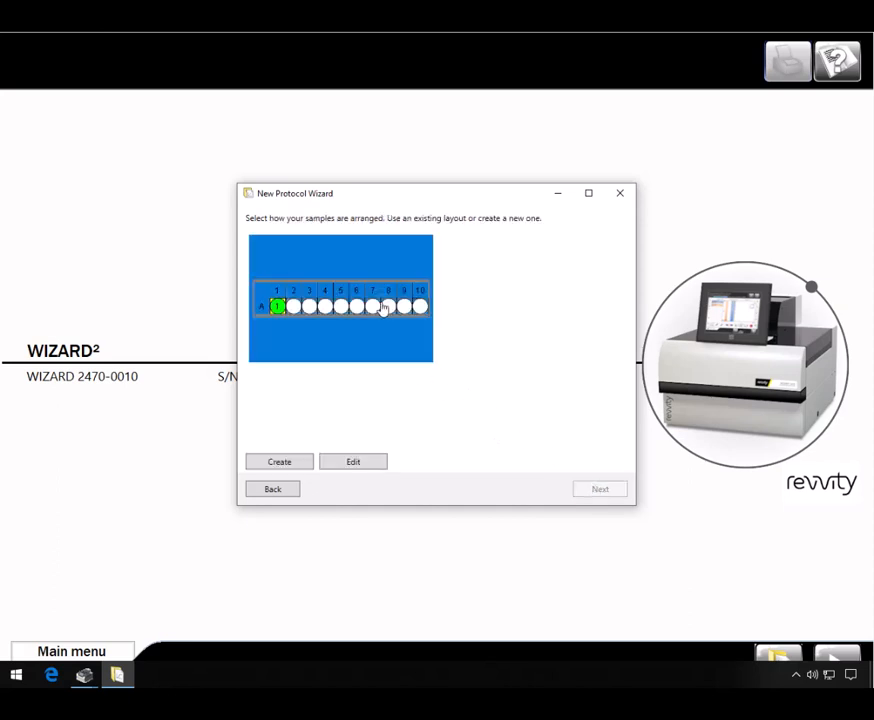
pyautogui.click(599, 489)
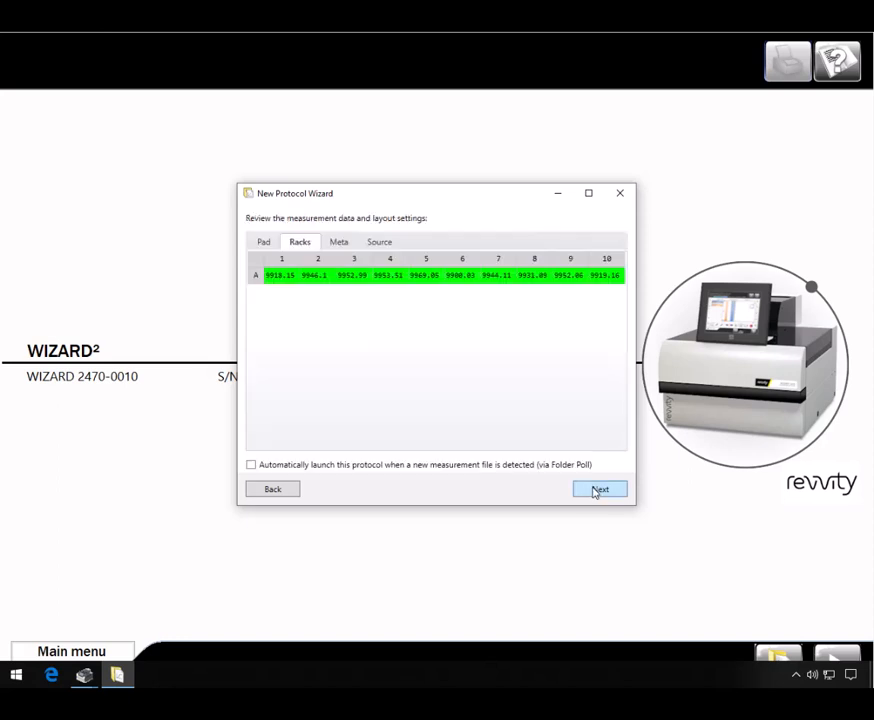
pyautogui.click(599, 489)
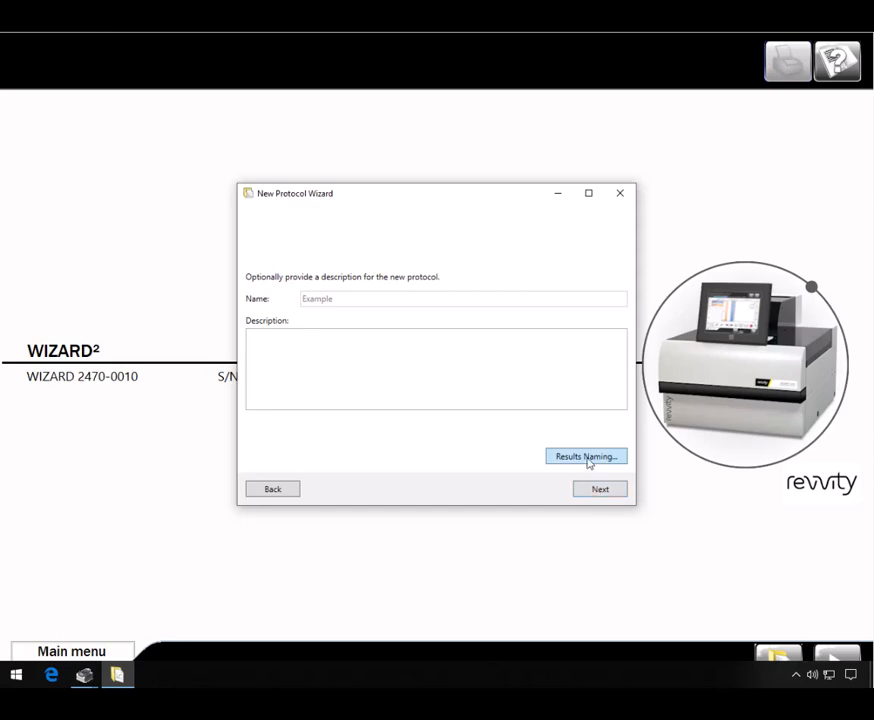
# - Examine the custom results naming options and folder macros, keeping the Default destination for results files
pyautogui.click(589, 458)
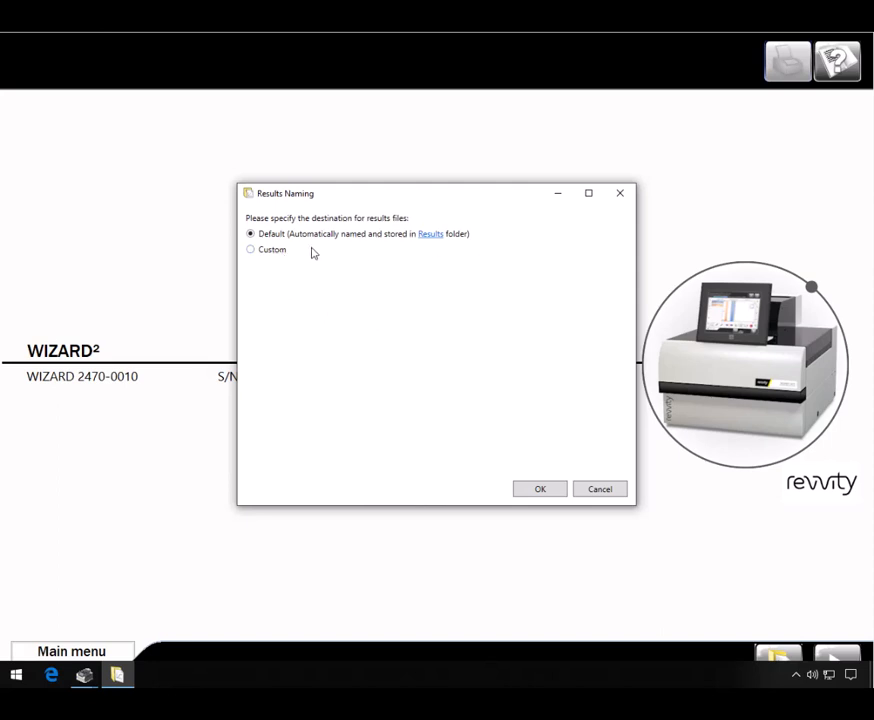
pyautogui.click(277, 254)
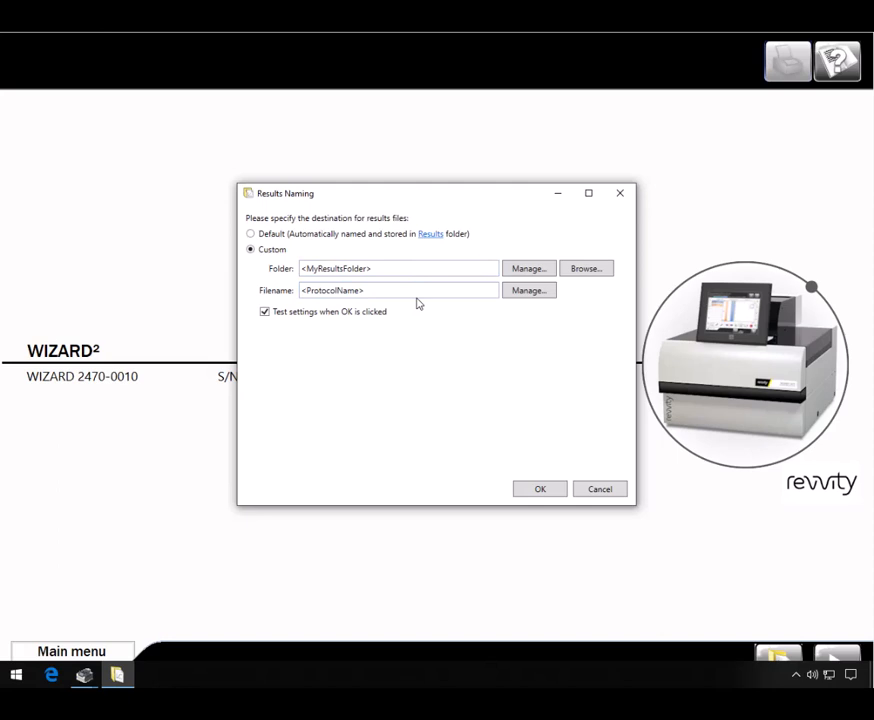
pyautogui.click(528, 272)
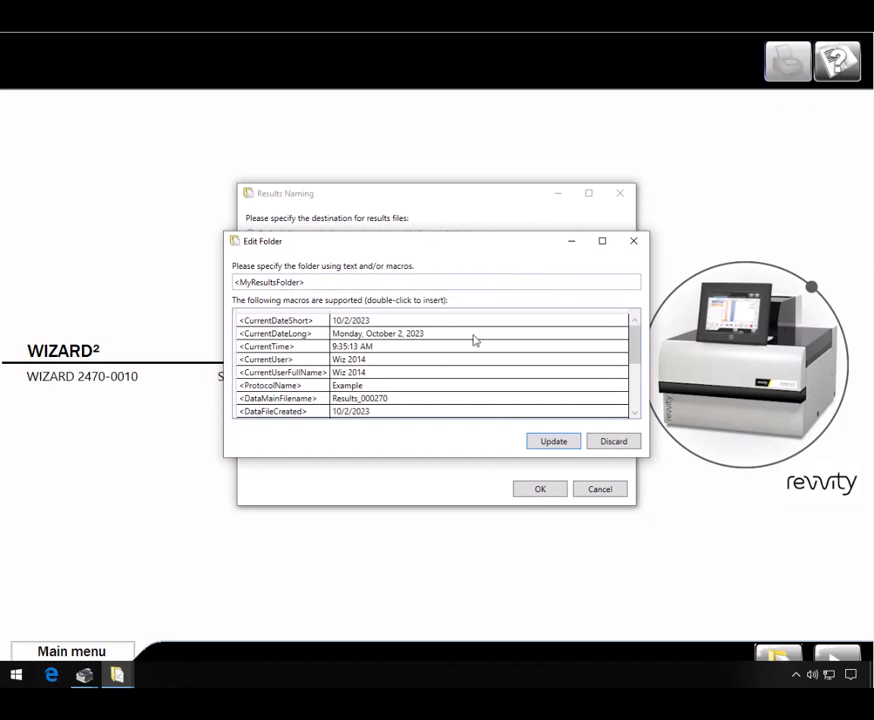
pyautogui.moveTo(640, 354)
pyautogui.mouseDown()
pyautogui.moveTo(636, 410)
pyautogui.moveTo(624, 347)
pyautogui.mouseUp()
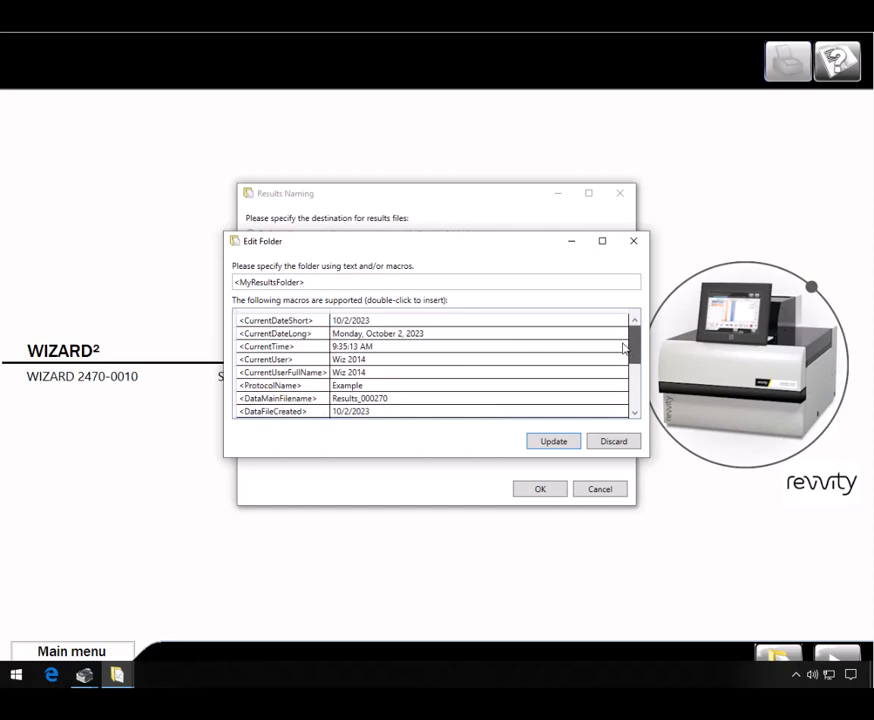
pyautogui.click(635, 245)
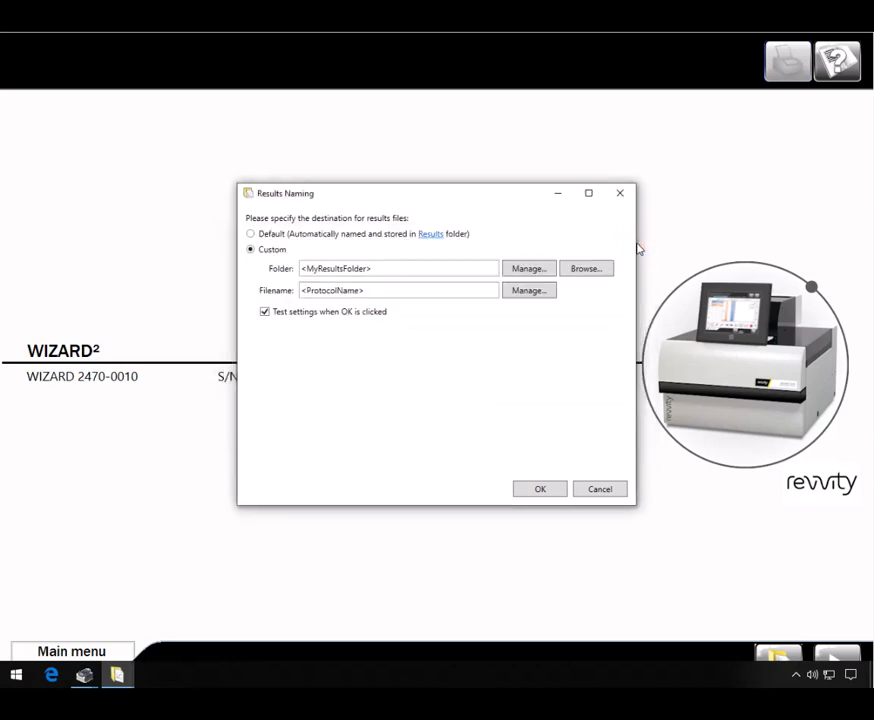
pyautogui.click(325, 238)
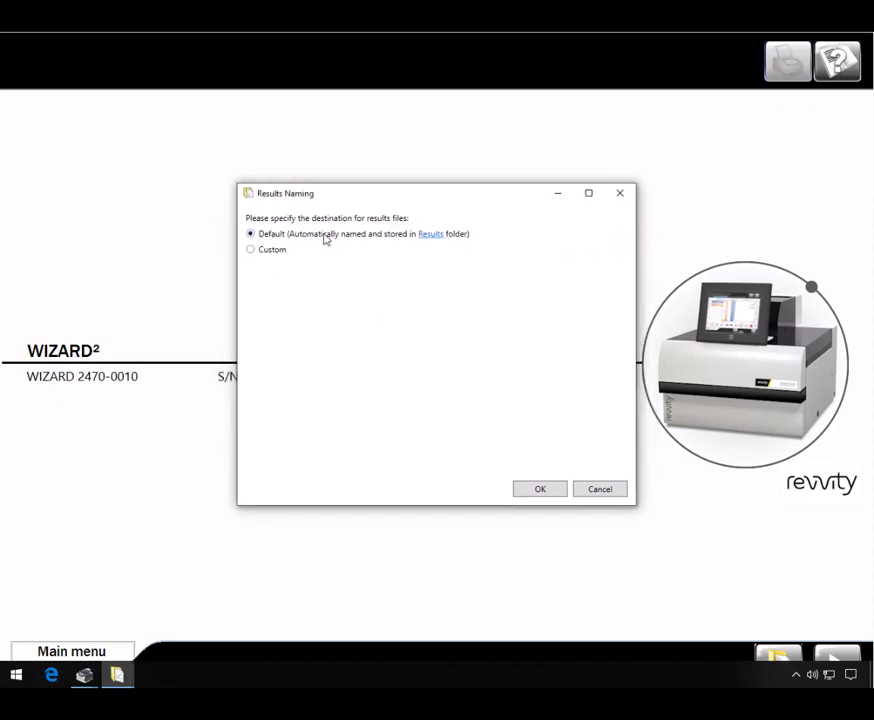
pyautogui.click(540, 489)
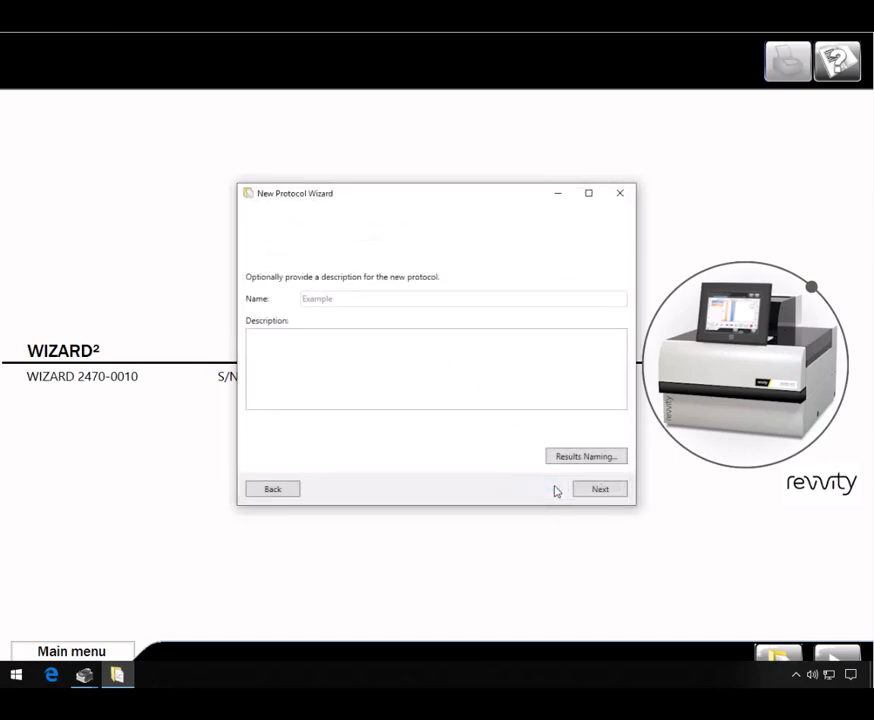
# - Finish the new protocol without a description and launch it
pyautogui.click(599, 489)
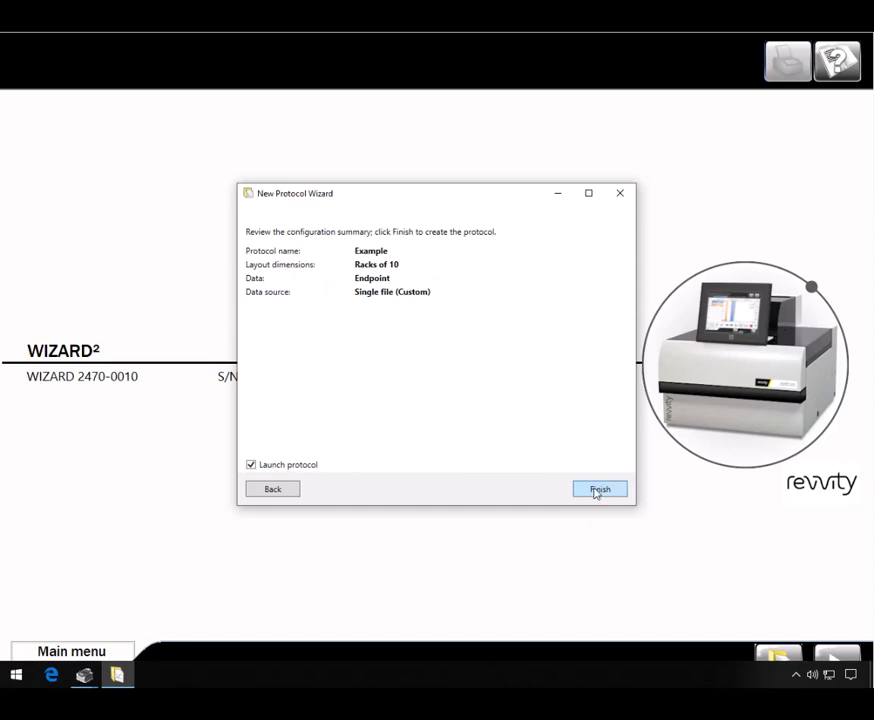
pyautogui.click(599, 489)
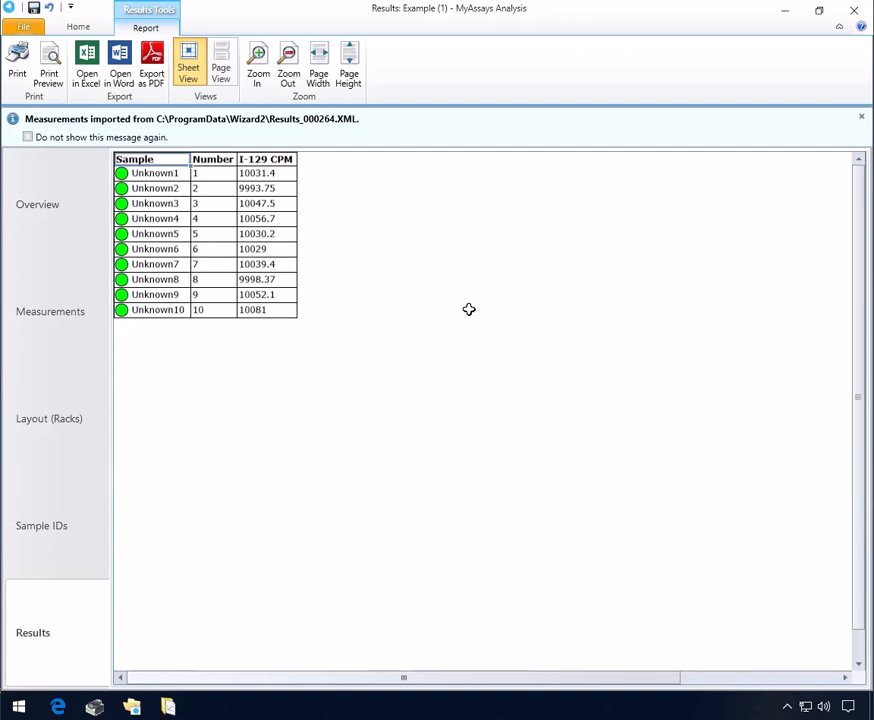
# - Open the matrix configuration of the raw I-129 CPM matrix in the assay properties
pyautogui.click(77, 26)
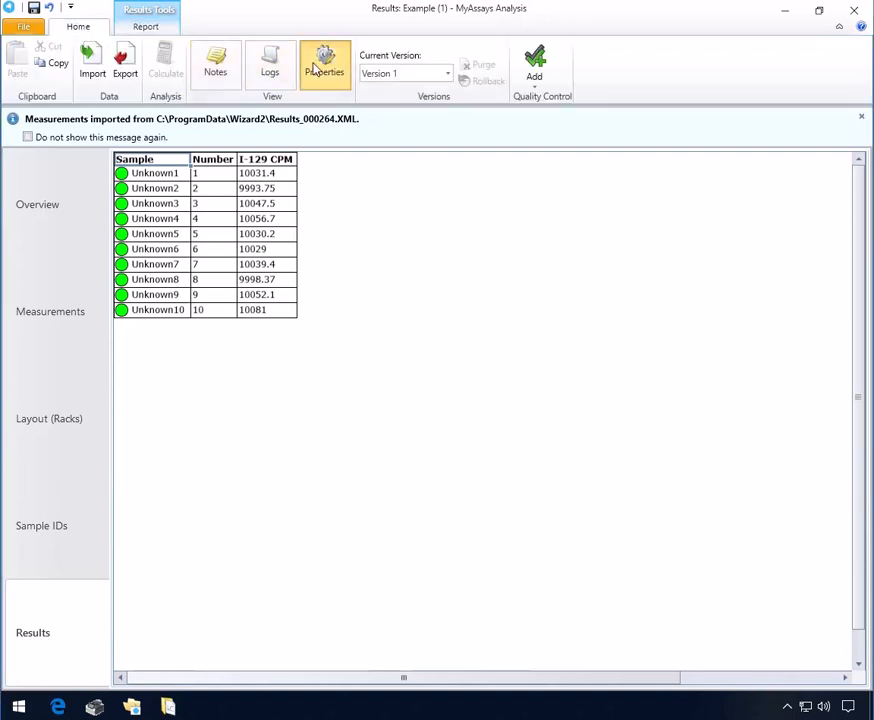
pyautogui.click(314, 72)
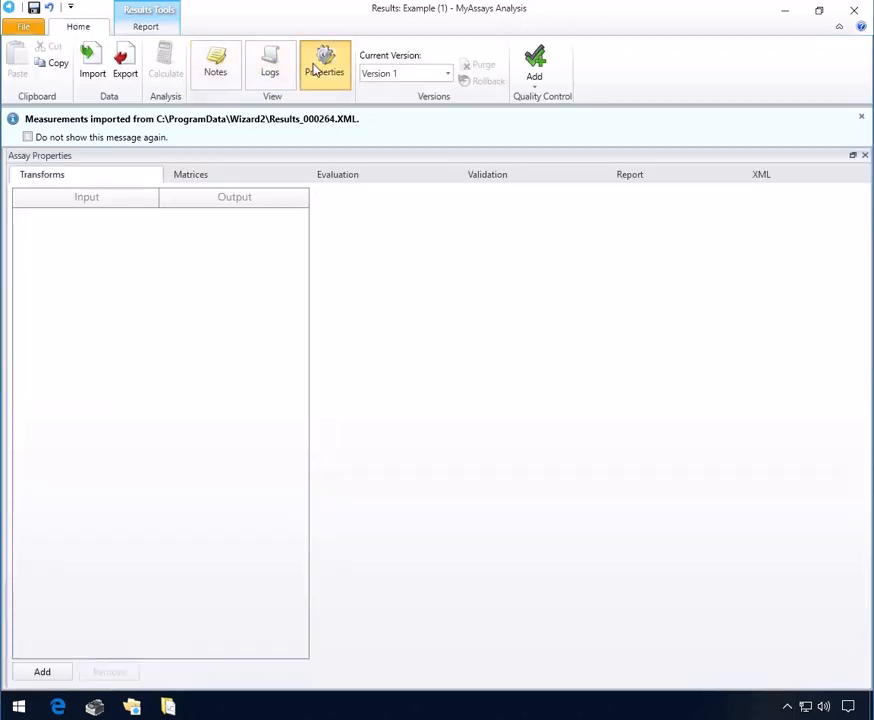
pyautogui.click(186, 179)
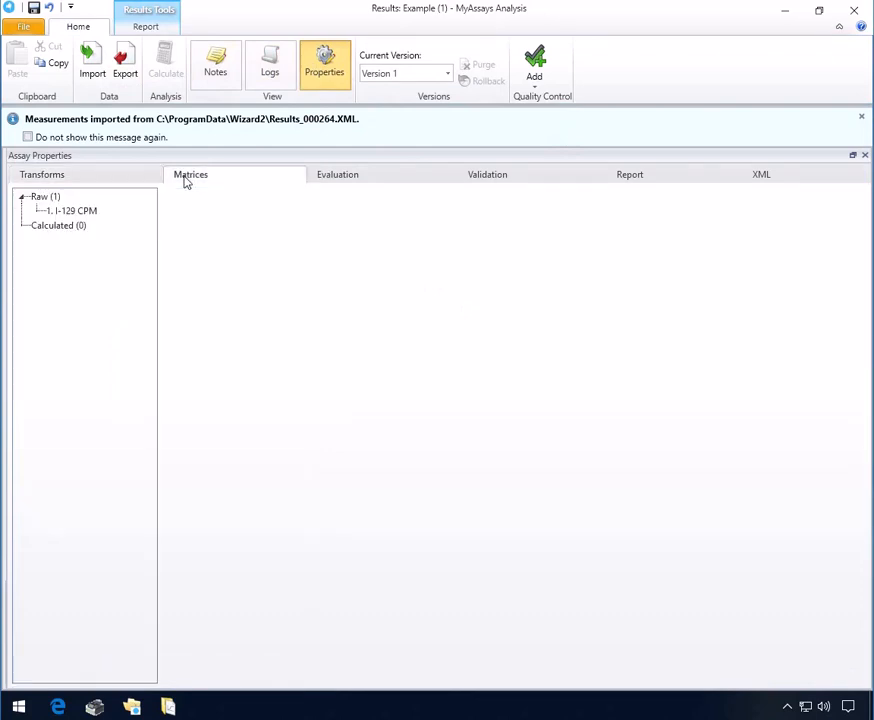
pyautogui.click(80, 212)
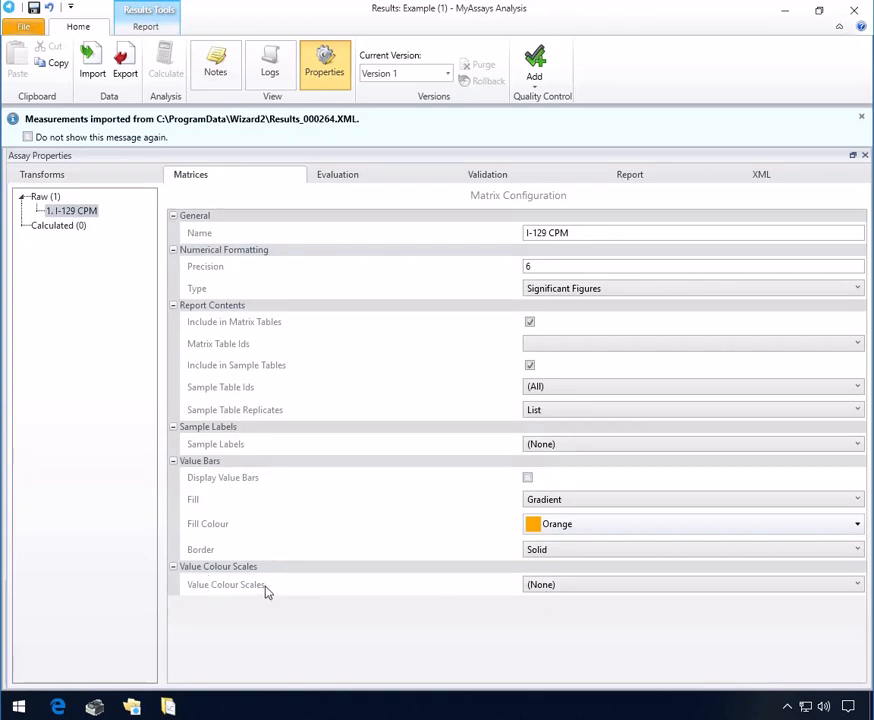
# - Apply the Red-White-Green value colour scale to the I-129 CPM matrix, recalculate, and return to the results table
pyautogui.click(607, 589)
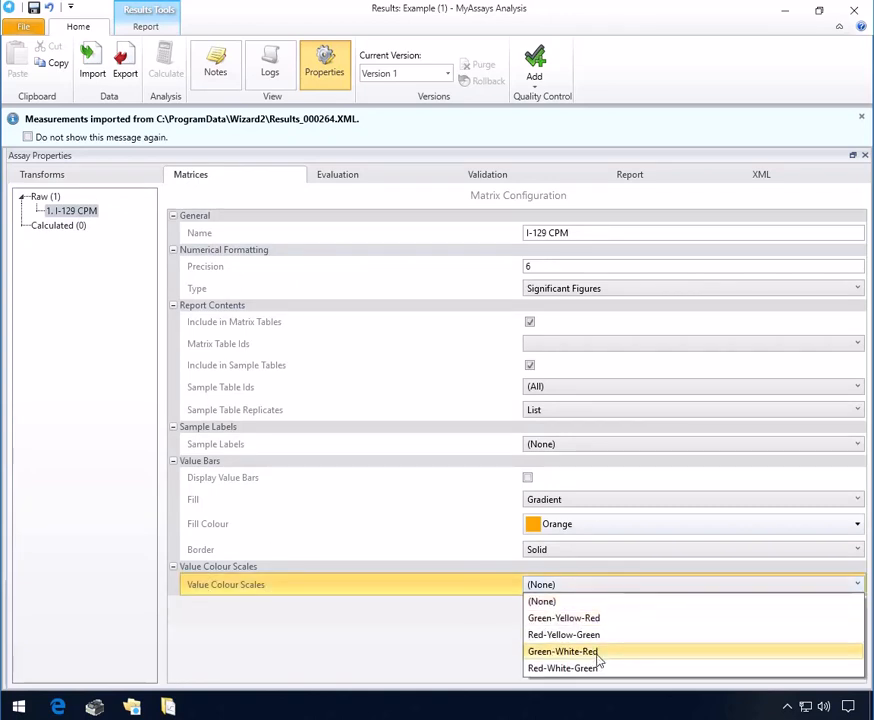
pyautogui.click(562, 668)
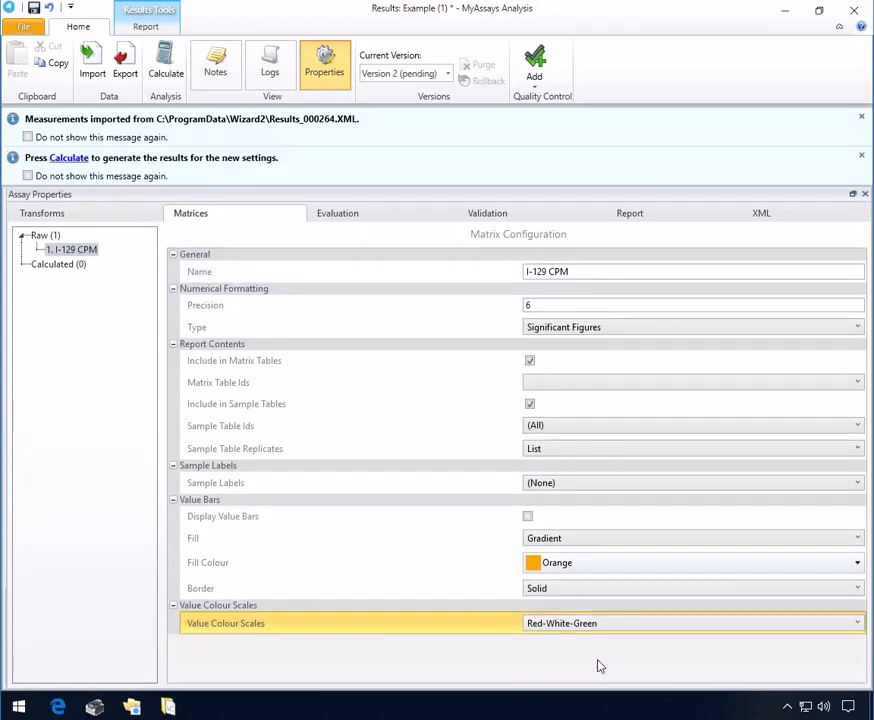
pyautogui.click(72, 158)
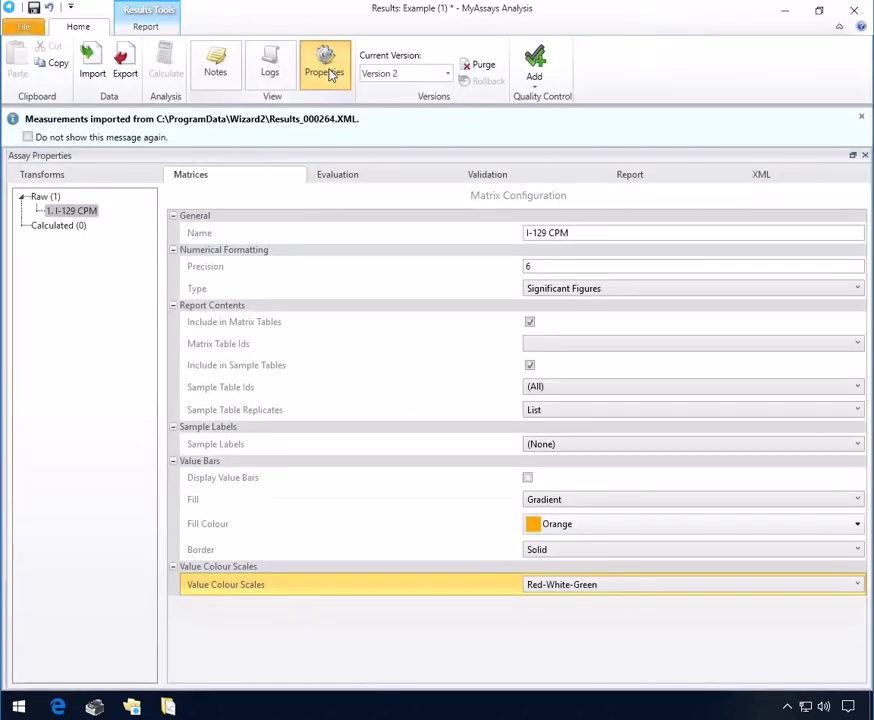
pyautogui.click(328, 70)
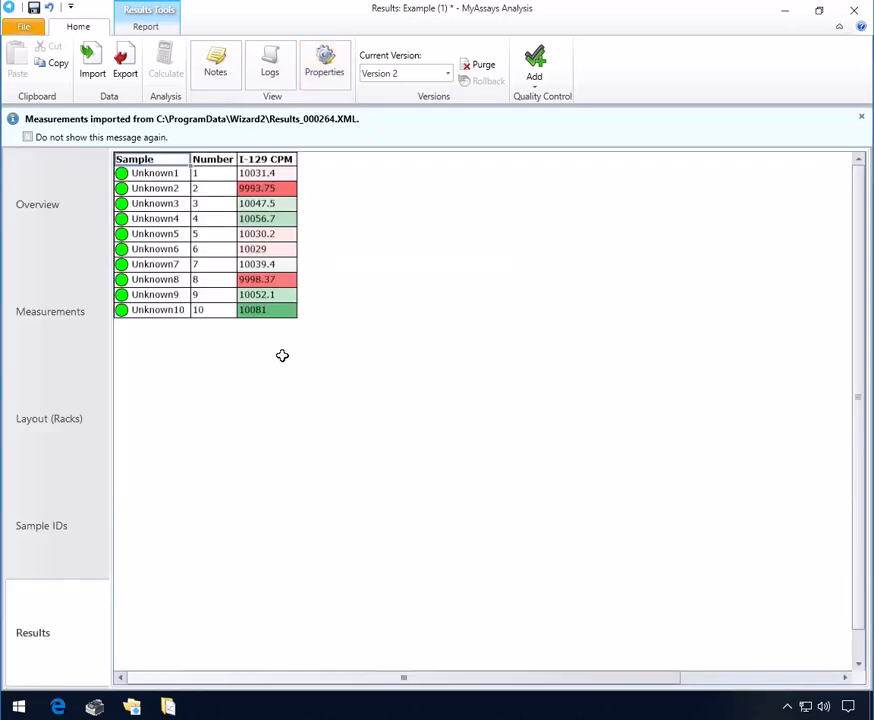
# - Order the SampleTable1 report element by the I-129 CPM column in ascending sequence and recalculate the results
pyautogui.click(330, 70)
pyautogui.click(620, 176)
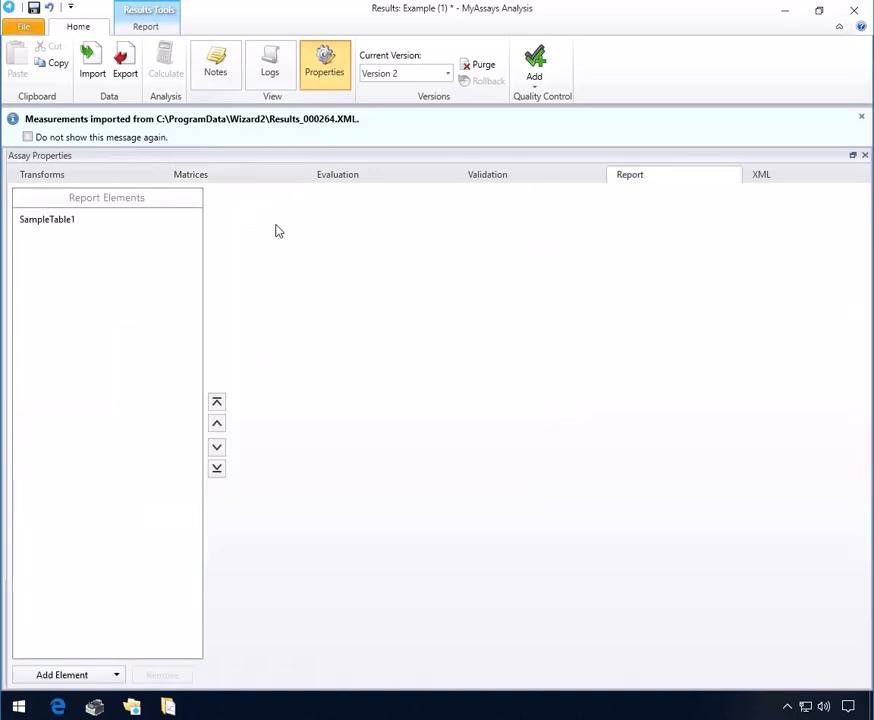
pyautogui.click(97, 224)
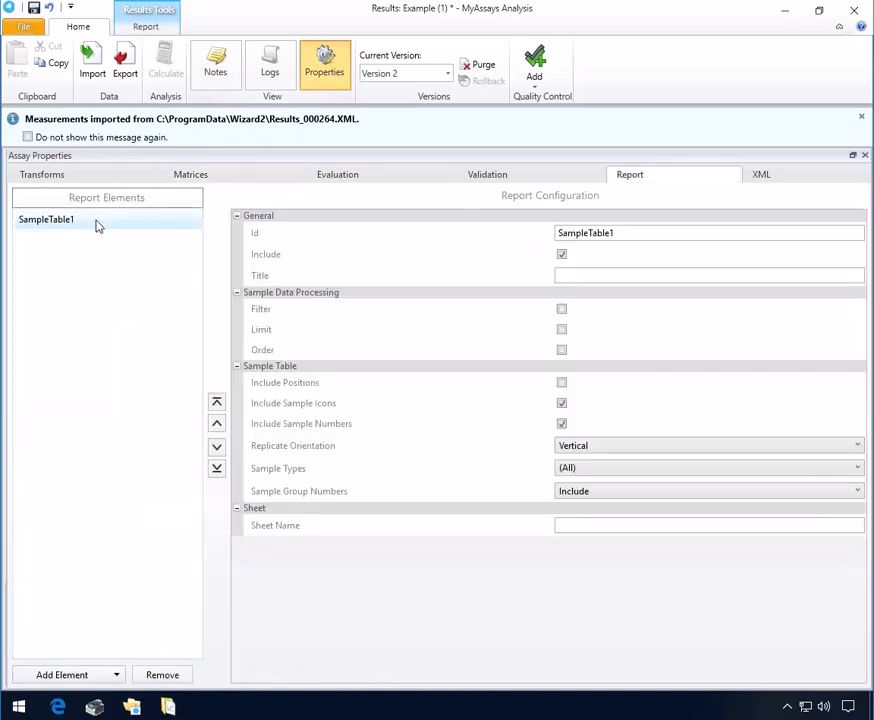
pyautogui.click(561, 351)
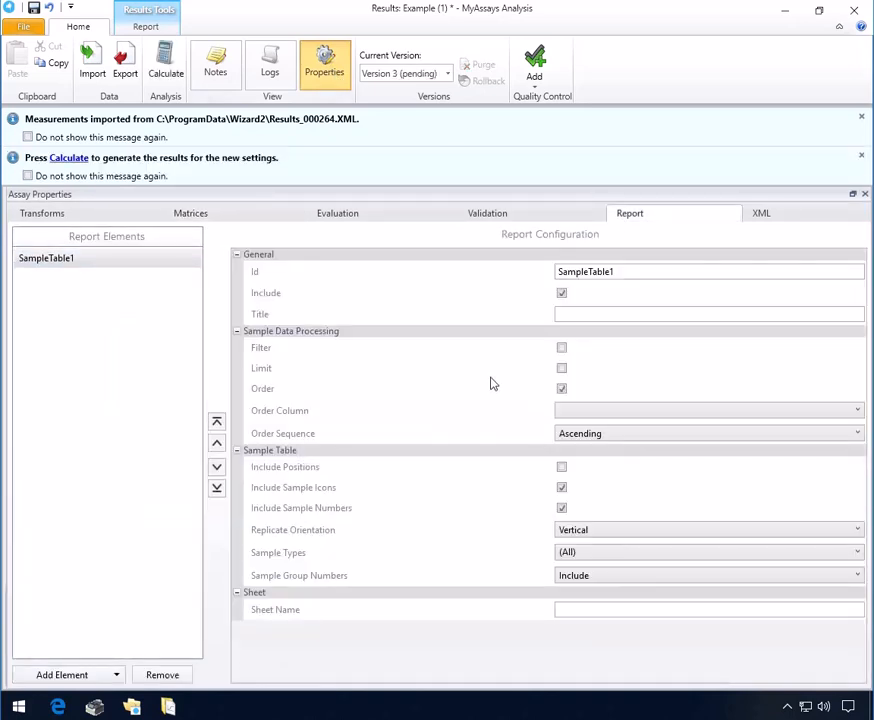
pyautogui.click(698, 416)
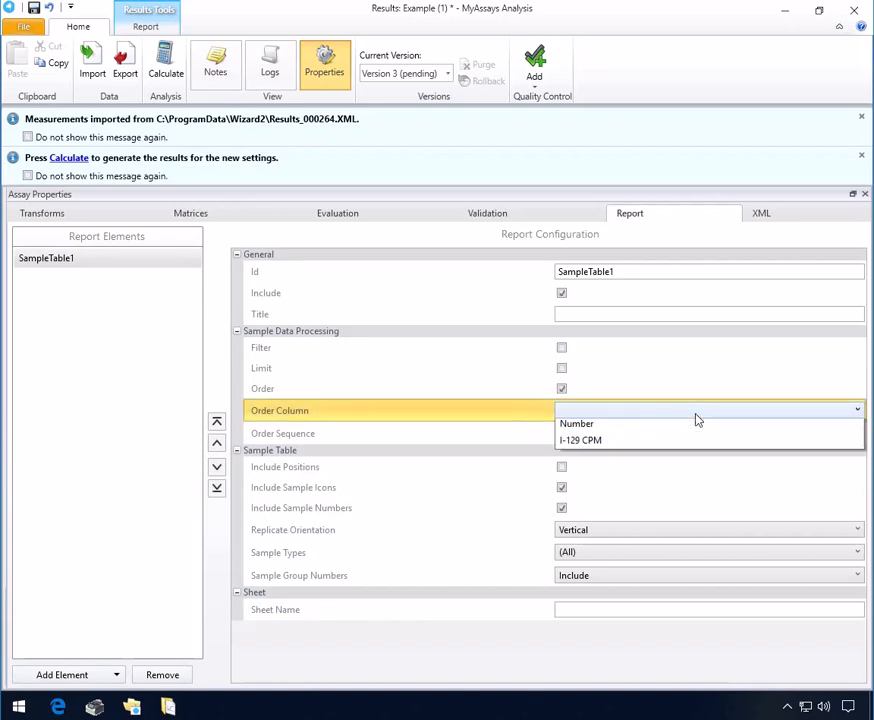
pyautogui.click(606, 461)
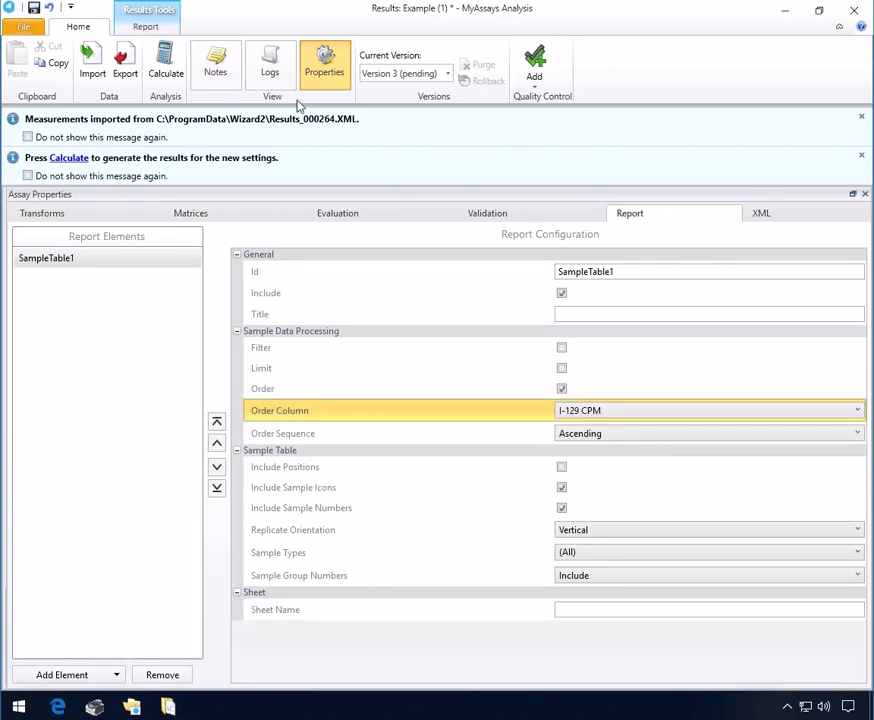
pyautogui.click(75, 159)
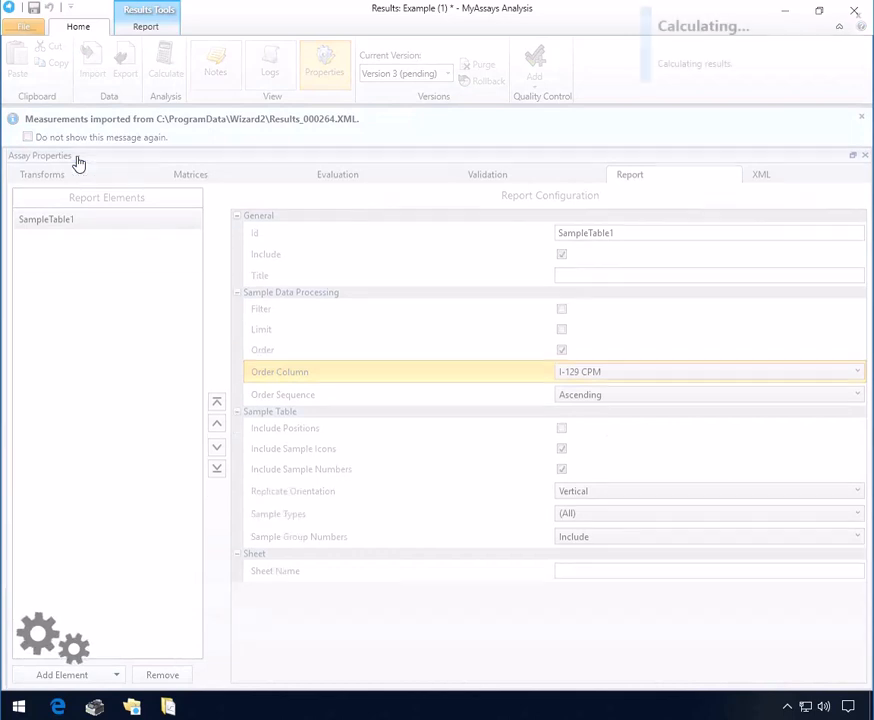
pyautogui.click(318, 70)
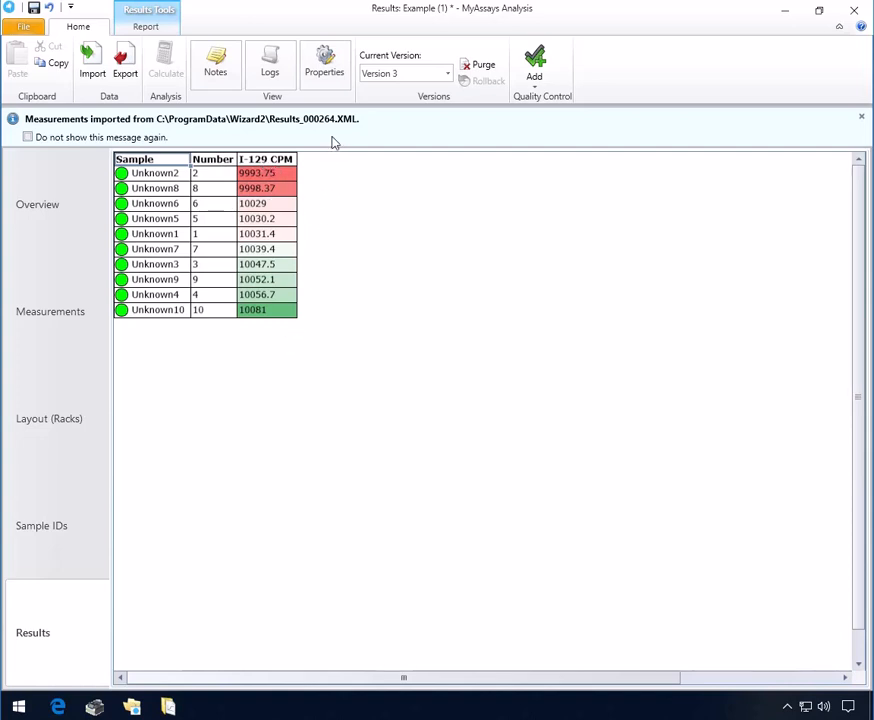
# - Add a Text element to the assay report with the line "Serial Number: <InstrumentSerialNumber>"
pyautogui.click(318, 72)
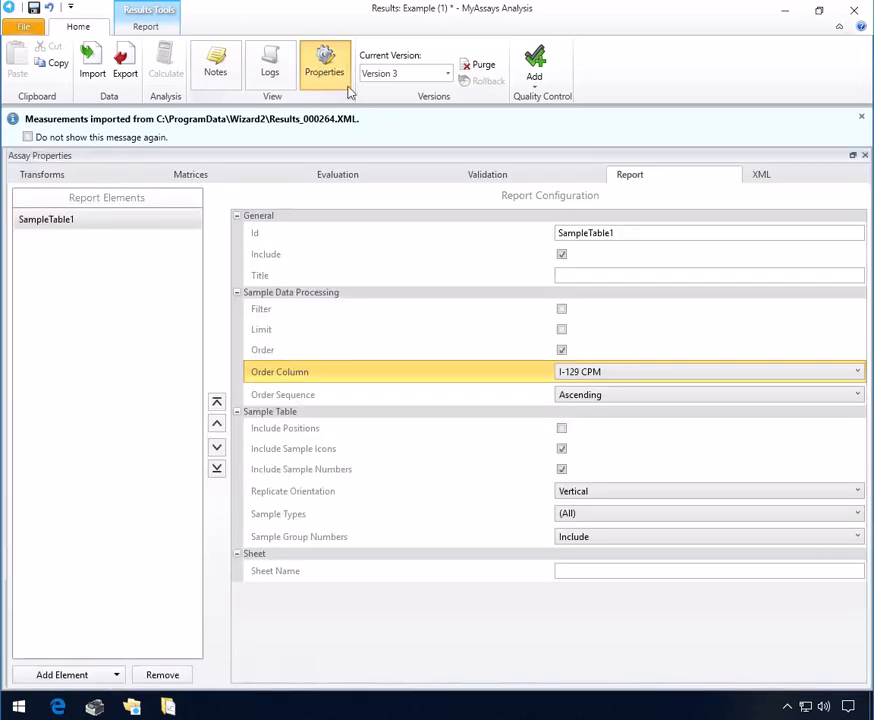
pyautogui.click(116, 675)
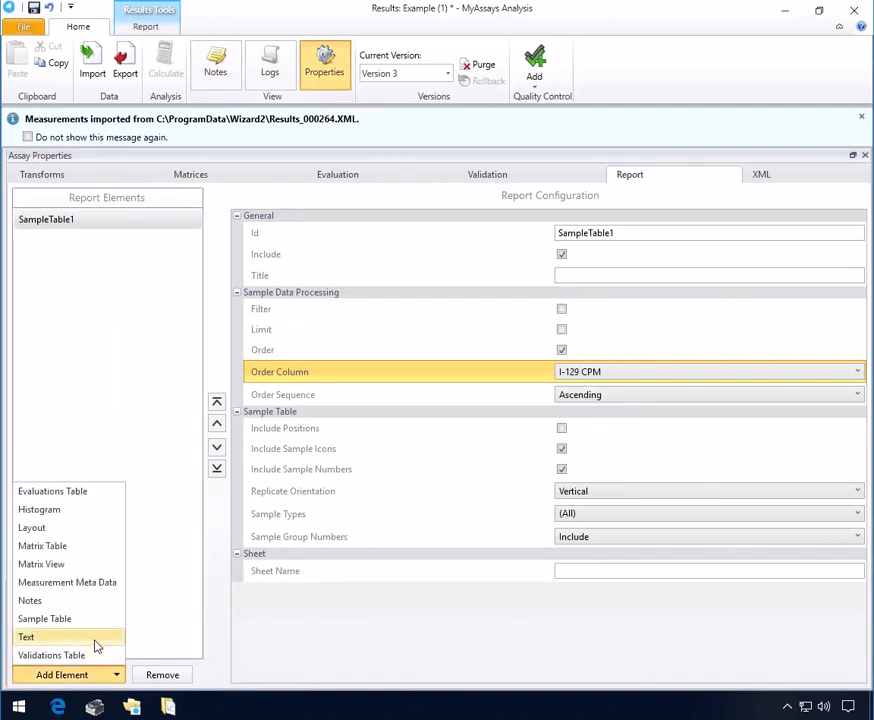
pyautogui.click(97, 637)
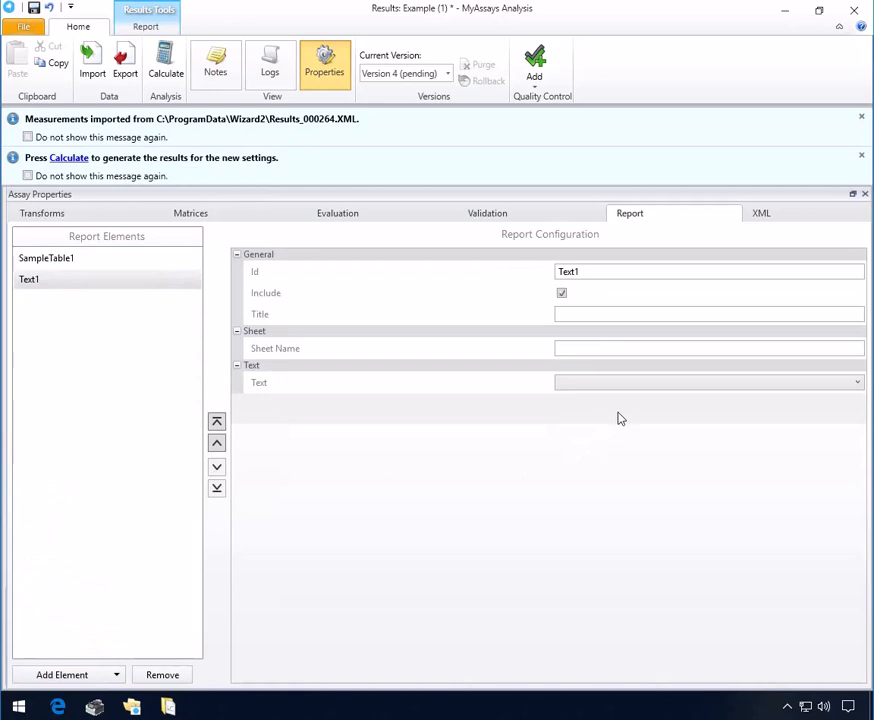
pyautogui.click(631, 388)
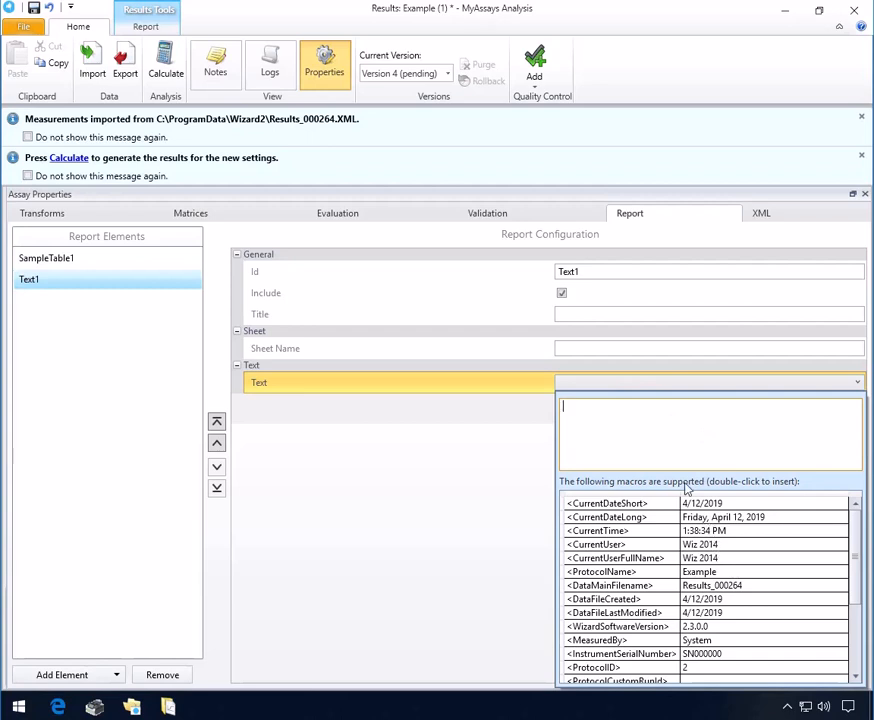
pyautogui.write('Serial Nu')
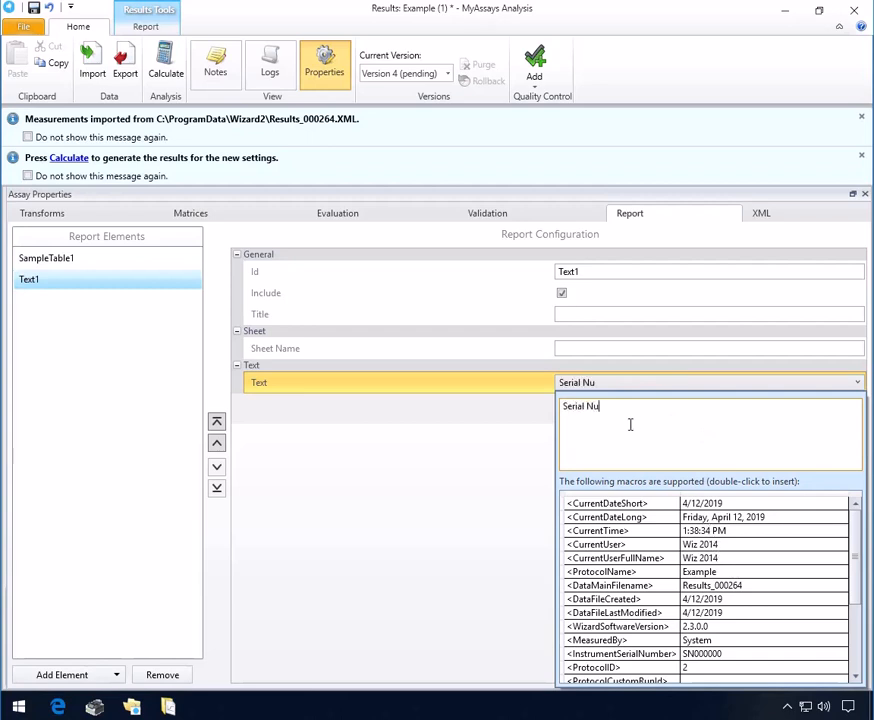
pyautogui.write('mber:')
pyautogui.doubleClick(651, 656)
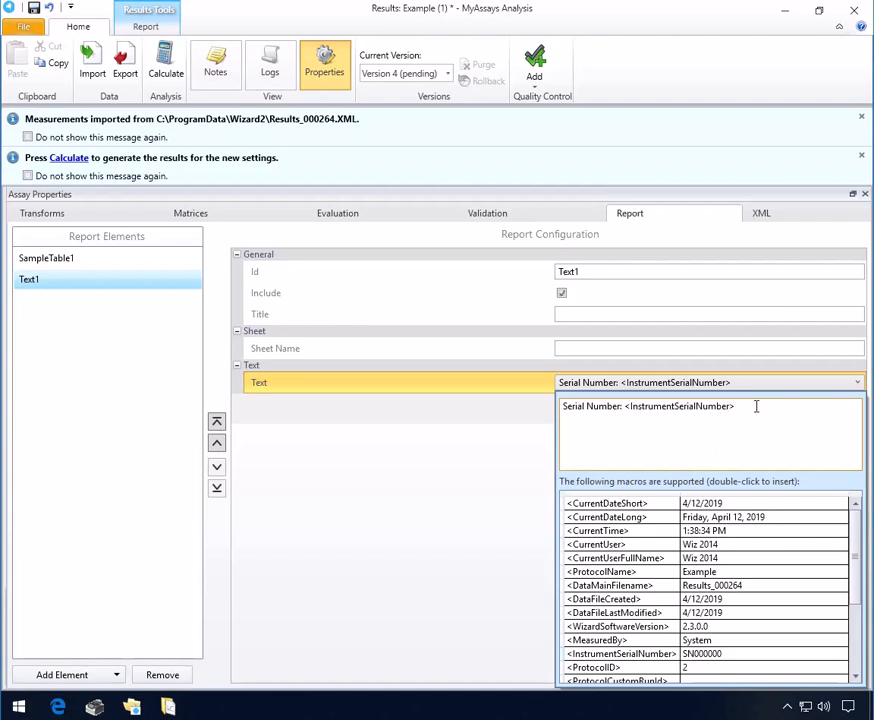
# - Add a second line reading "Run Id: <CpmAssayRunId>" to the report's text element
pyautogui.press('Return')
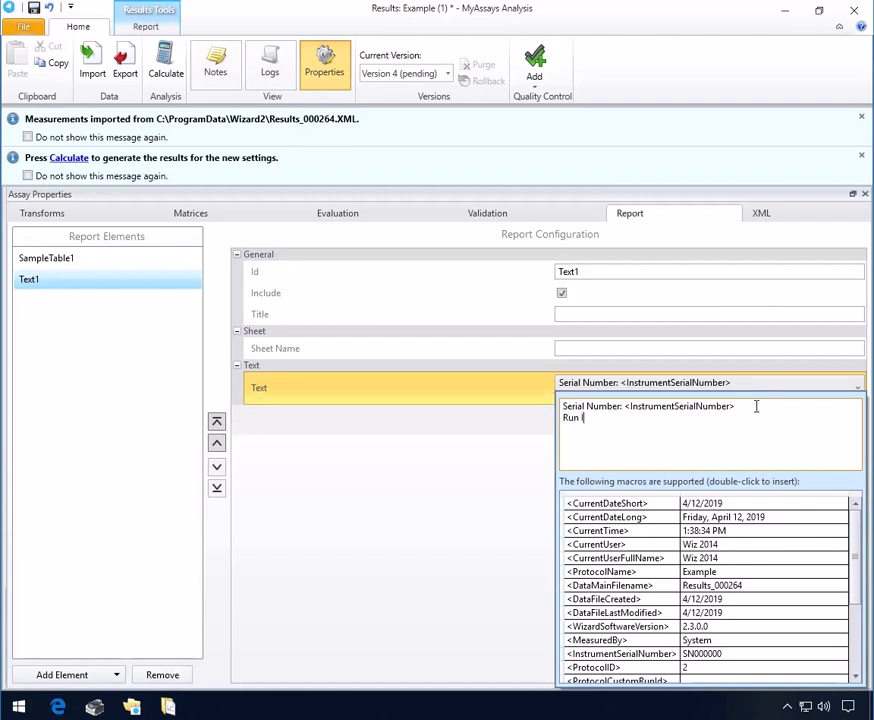
pyautogui.write('Run Id:')
pyautogui.moveTo(855, 595); pyautogui.dragTo(855, 625)
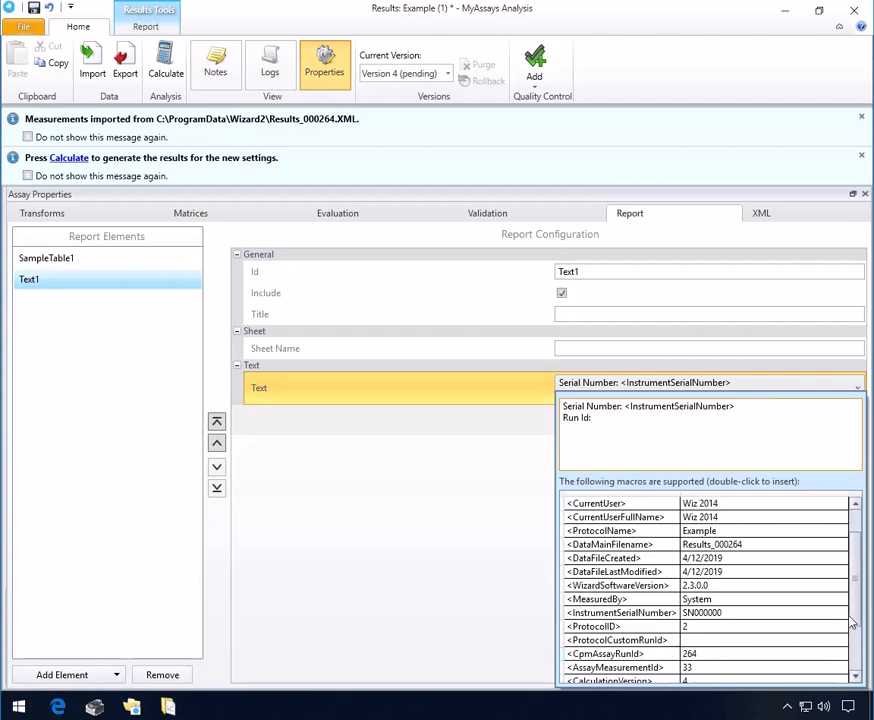
pyautogui.write(':')
pyautogui.doubleClick(615, 640)
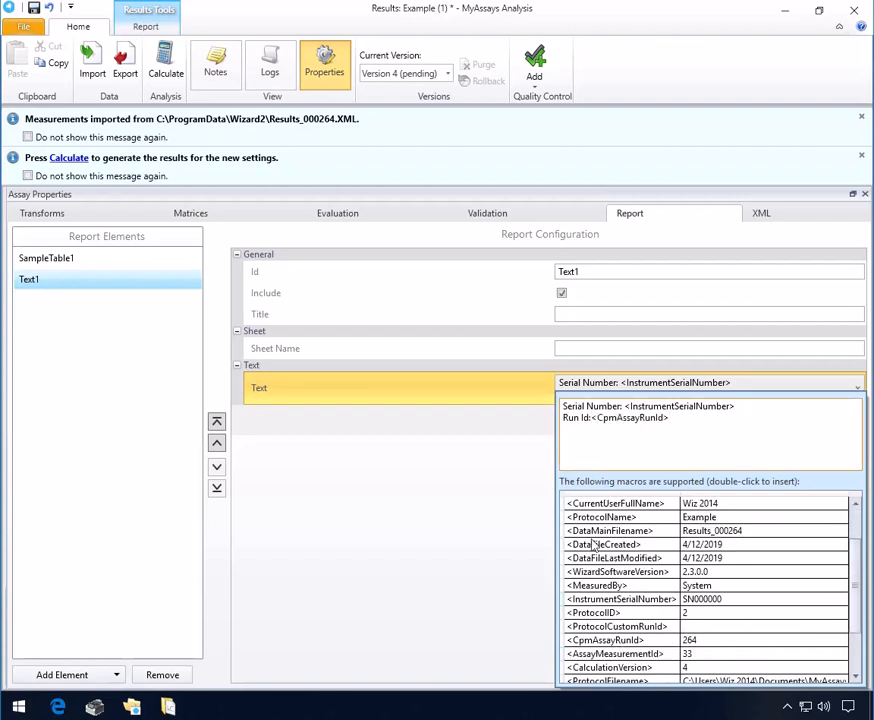
pyautogui.click(593, 418)
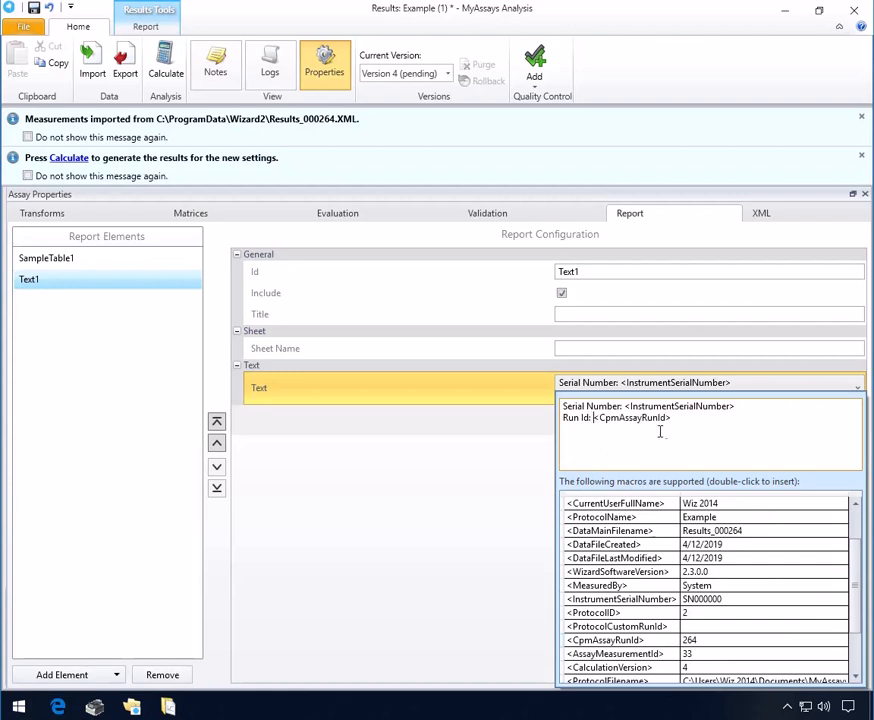
# - Move the text element to the top of the report elements and recalculate the results
pyautogui.click(218, 423)
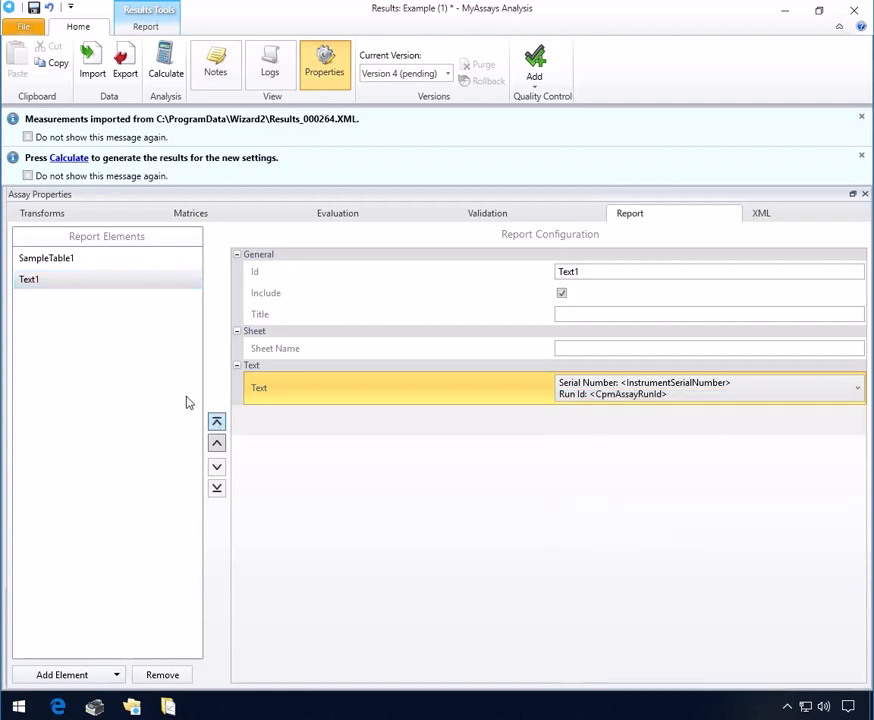
pyautogui.click(69, 159)
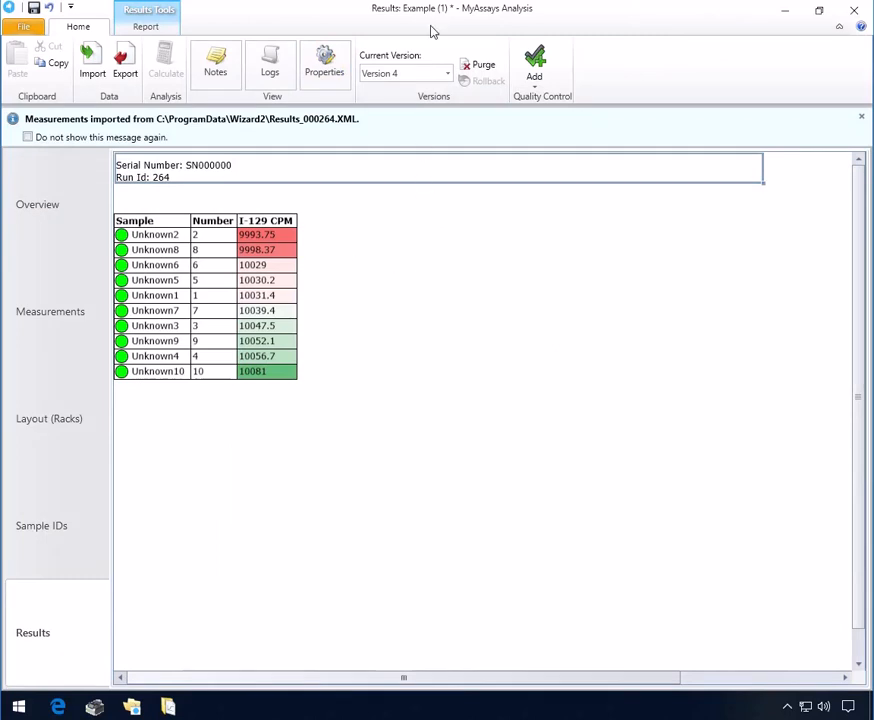
# - Save the changes to both the protocol and results files, and return to the results report
pyautogui.click(26, 28)
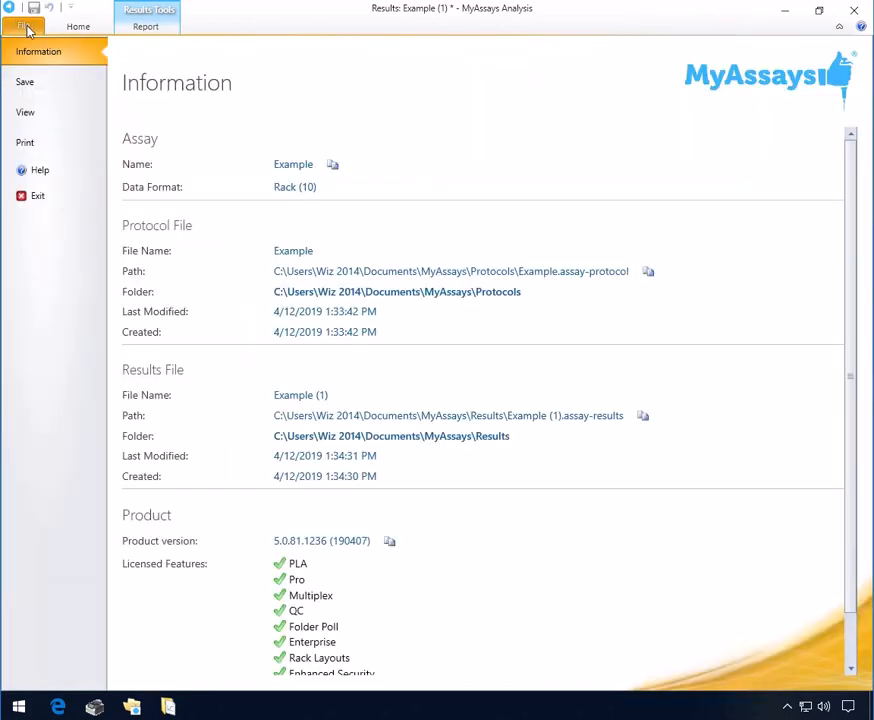
pyautogui.click(40, 84)
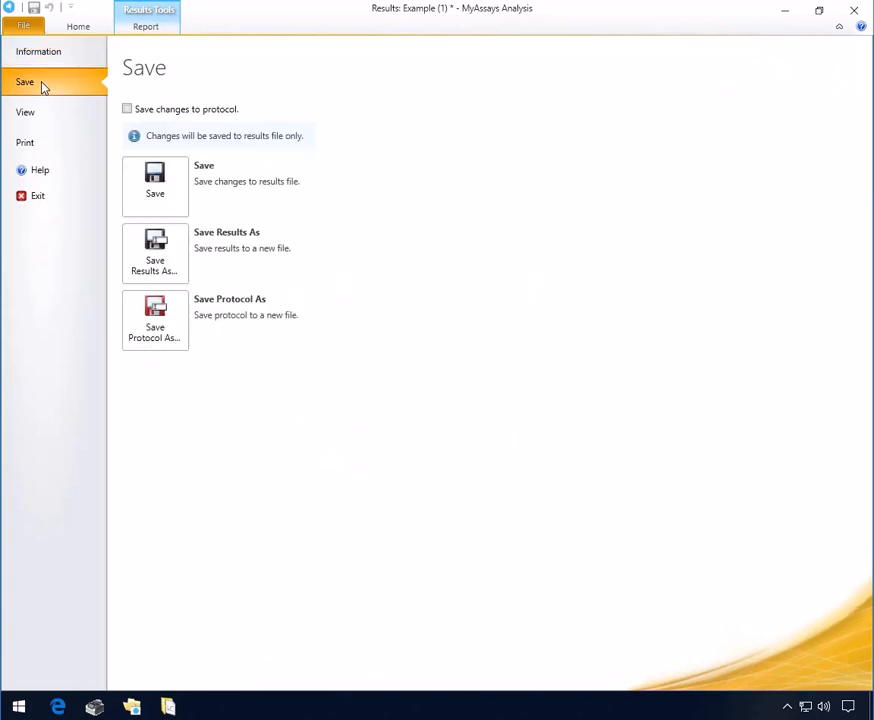
pyautogui.click(140, 112)
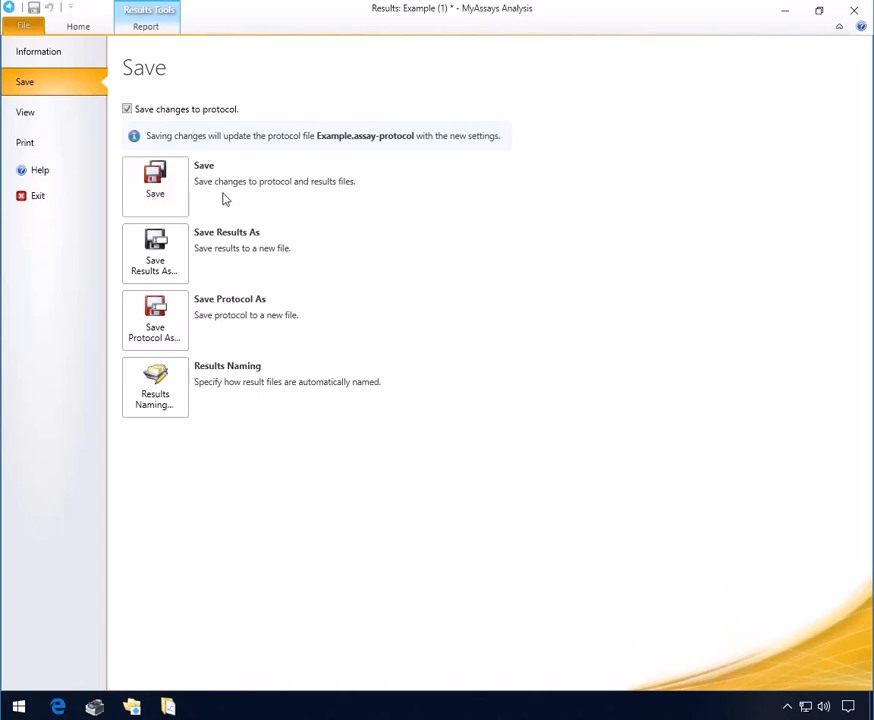
pyautogui.click(170, 201)
pyautogui.click(89, 32)
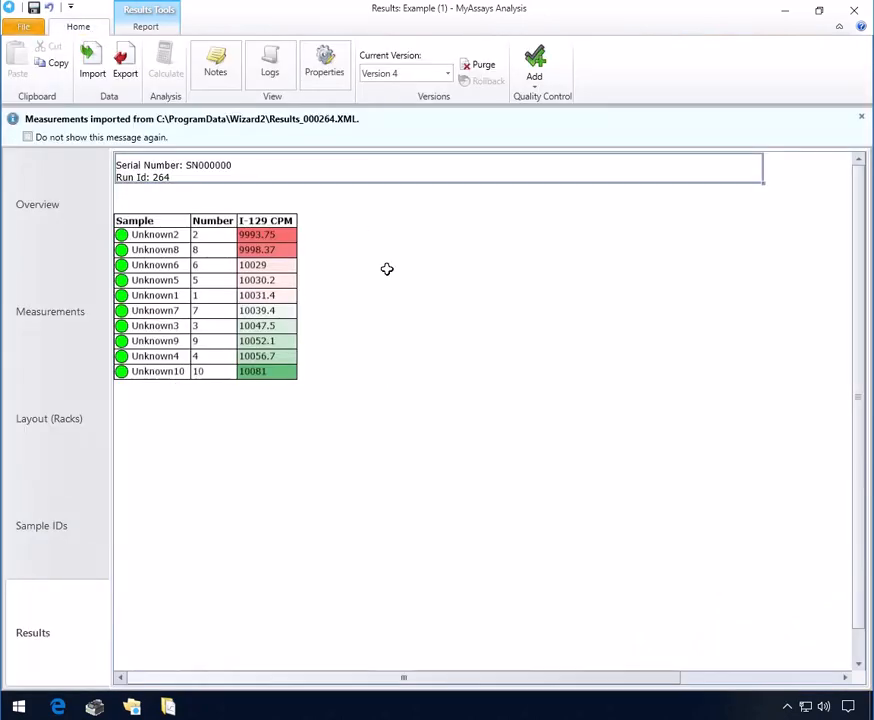
# - Export the report as PDF to the default Reports folder, with automatic export configured for the protocol, and close the PDF after viewing it
pyautogui.click(125, 66)
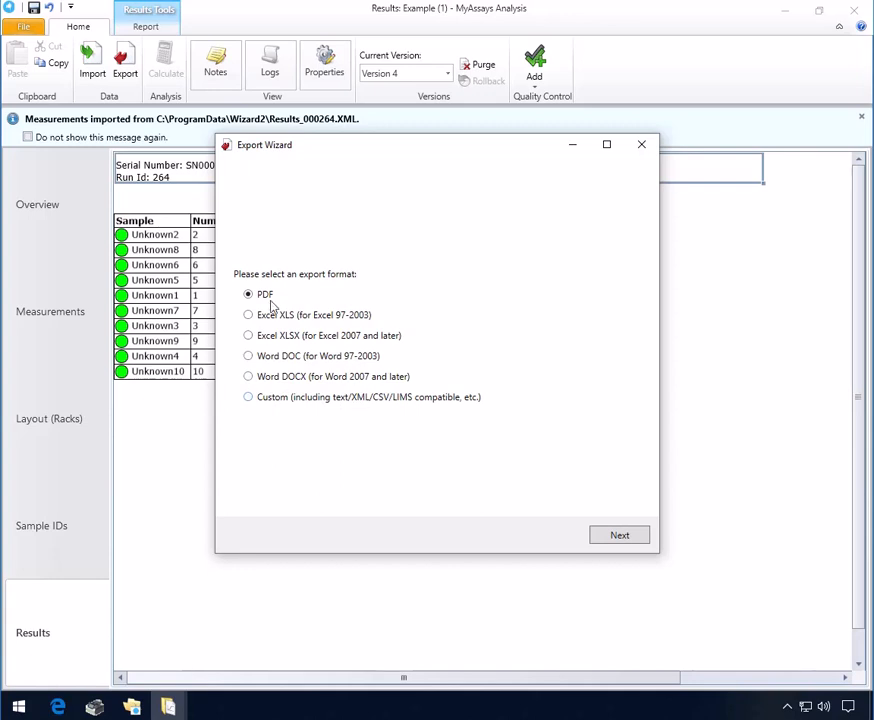
pyautogui.click(619, 536)
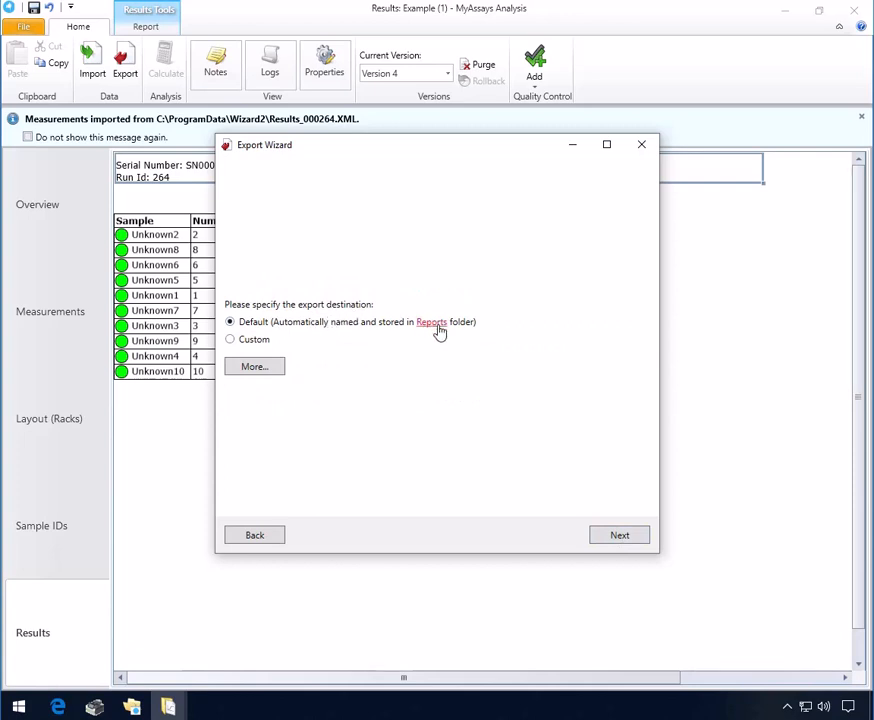
pyautogui.click(619, 535)
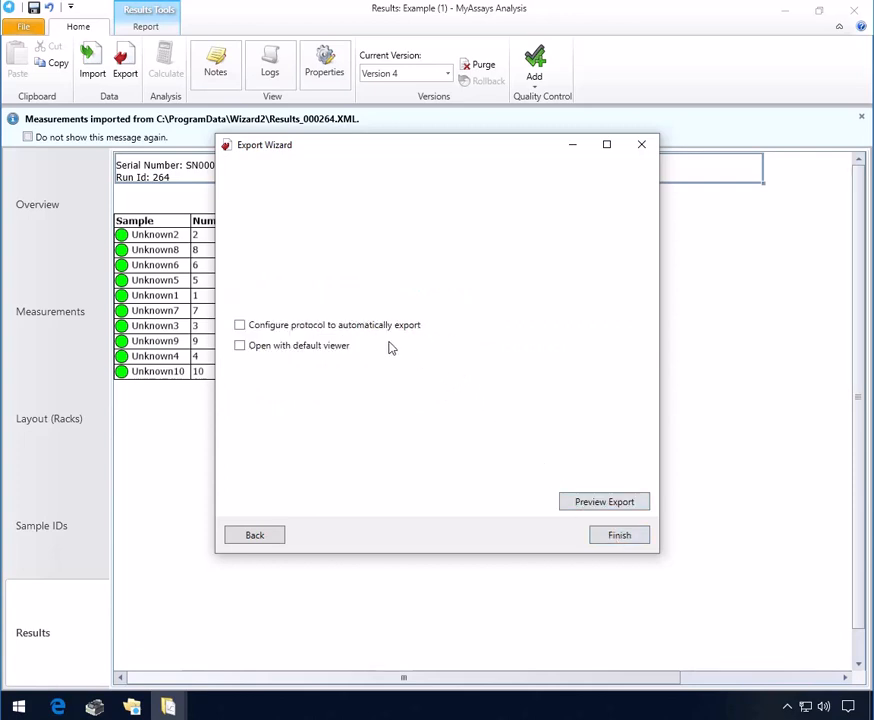
pyautogui.click(337, 330)
pyautogui.click(619, 536)
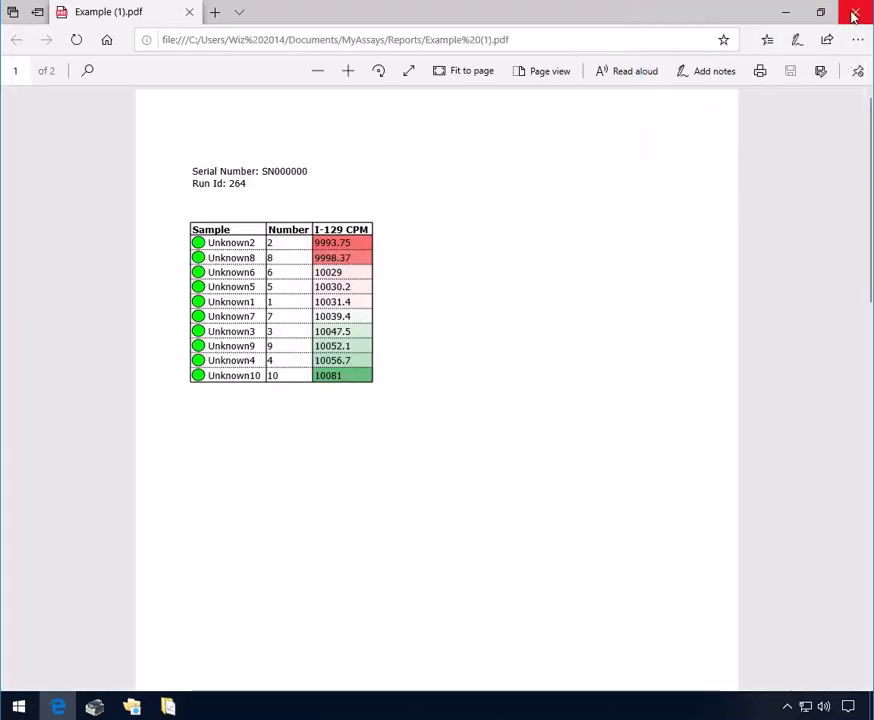
pyautogui.click(855, 14)
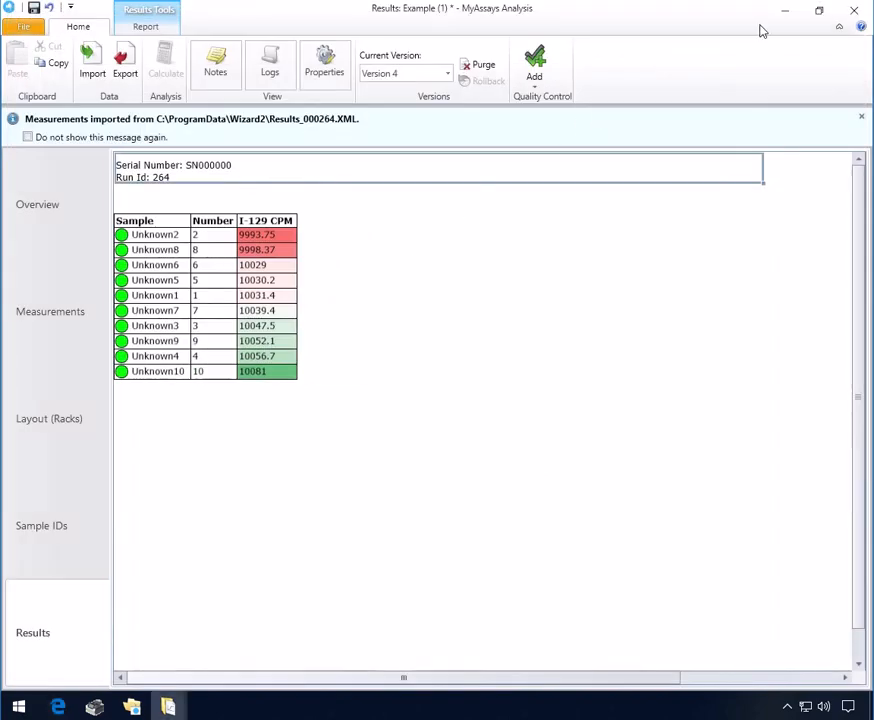
# - Close MyAssays Analysis with its changes saved and start a measurement run in the WIZARD² software
pyautogui.click(855, 8)
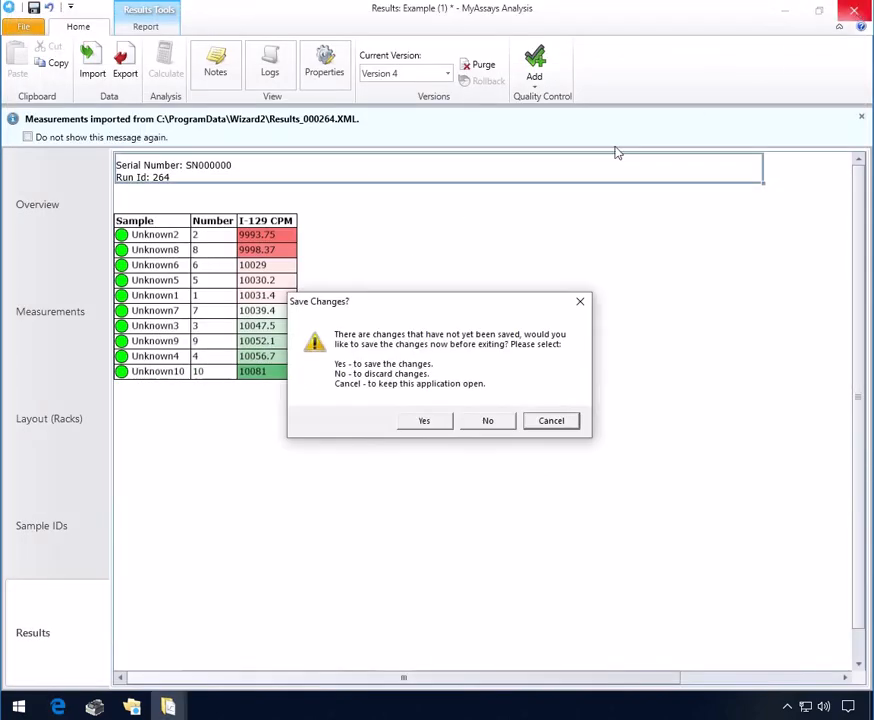
pyautogui.click(424, 422)
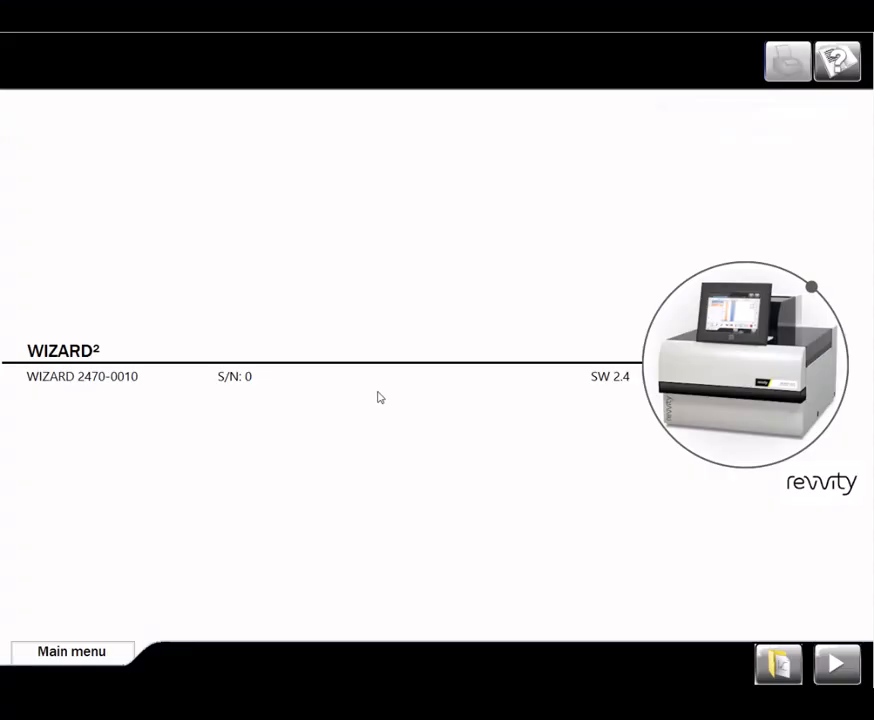
pyautogui.click(837, 664)
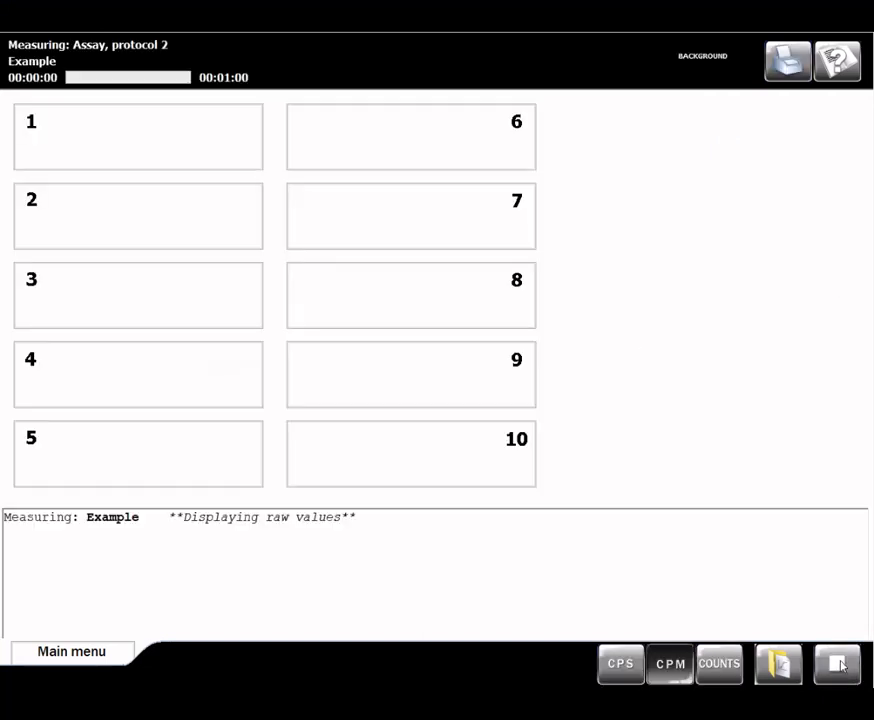